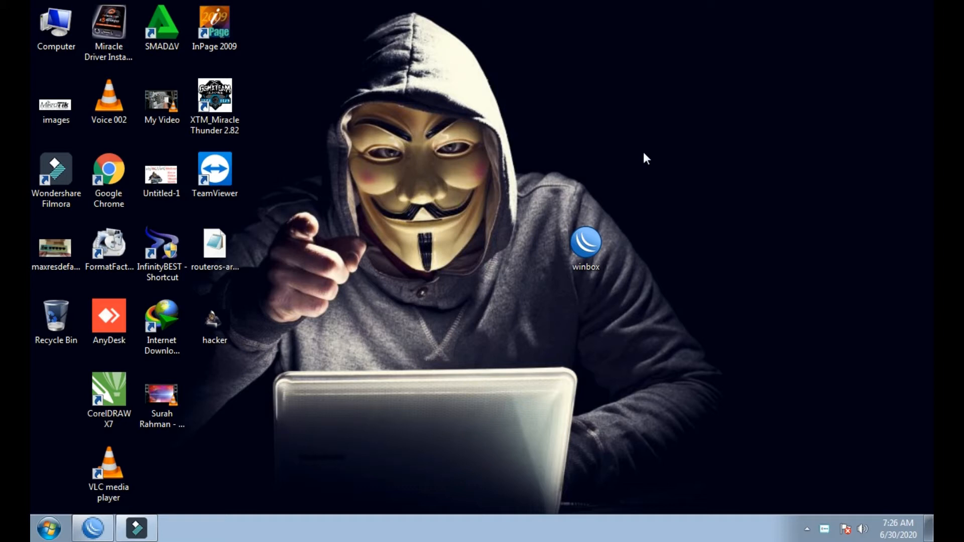
- Refresh the desktop twice and bring the minimized WinBox window back from the taskbar
{"action": "right_click", "coordinate": [478, 221]}
{"action": "left_click", "coordinate": [486, 259]}
{"action": "right_click", "coordinate": [453, 229]}
{"action": "left_click", "coordinate": [486, 270]}
{"action": "left_click", "coordinate": [96, 526]}
{"action": "left_click", "coordinate": [95, 526]}
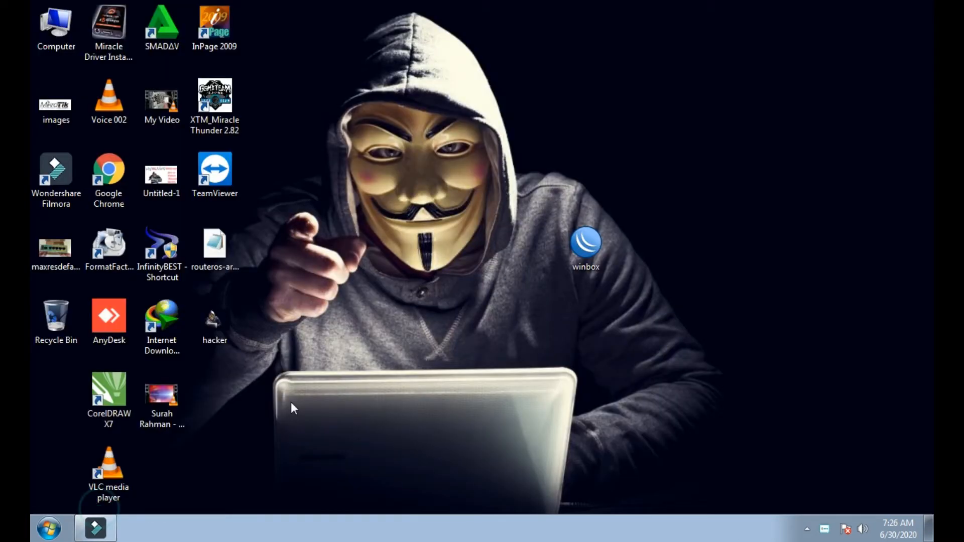
- Refresh the desktop again and launch WinBox v3.24 from its desktop icon
{"action": "right_click", "coordinate": [379, 289]}
{"action": "left_click", "coordinate": [392, 326]}
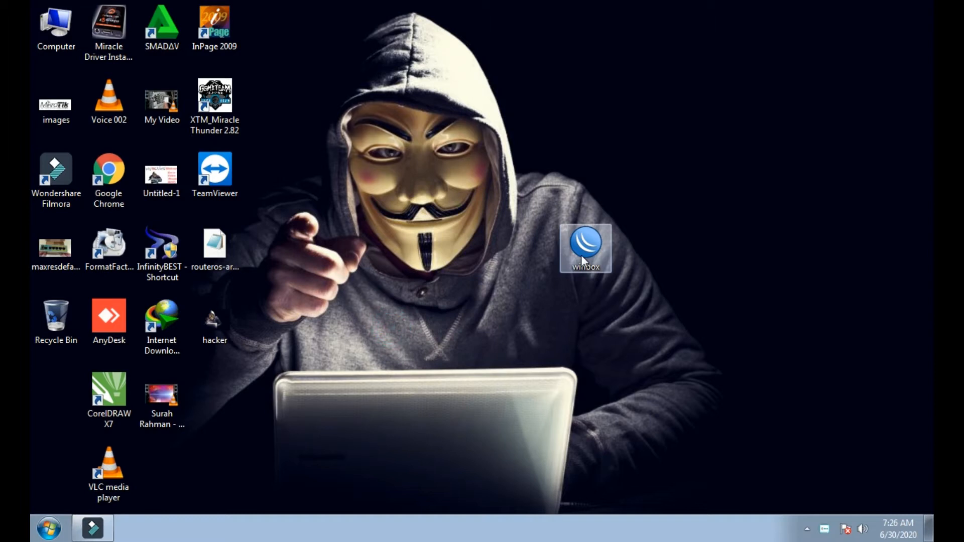
{"action": "double_click", "coordinate": [582, 256]}
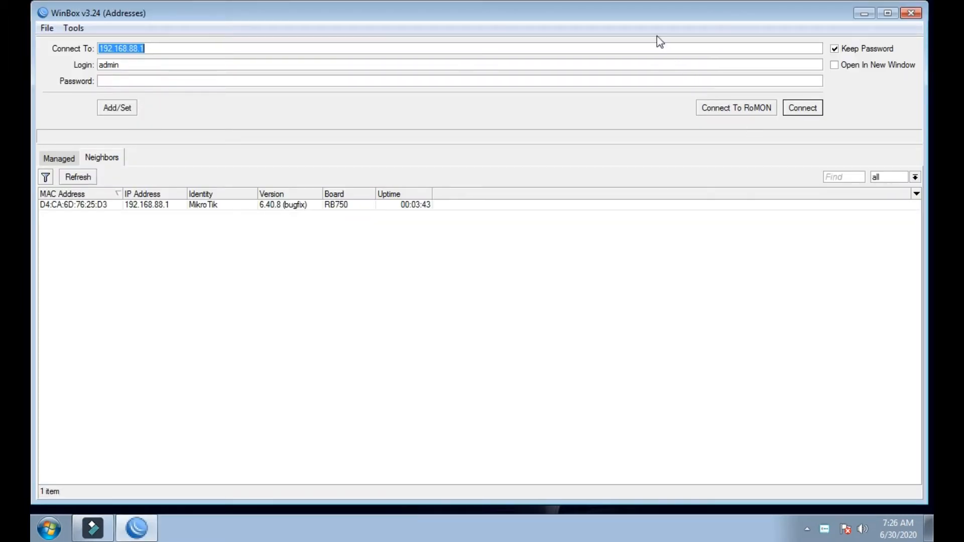
- Move the WinBox window aside and connect to the RB750 router at 192.168.88.1
{"action": "mouse_move", "coordinate": [643, 17]}
{"action": "left_mouse_down"}
{"action": "mouse_move", "coordinate": [730, 21]}
{"action": "mouse_move", "coordinate": [648, 19]}
{"action": "left_mouse_up"}
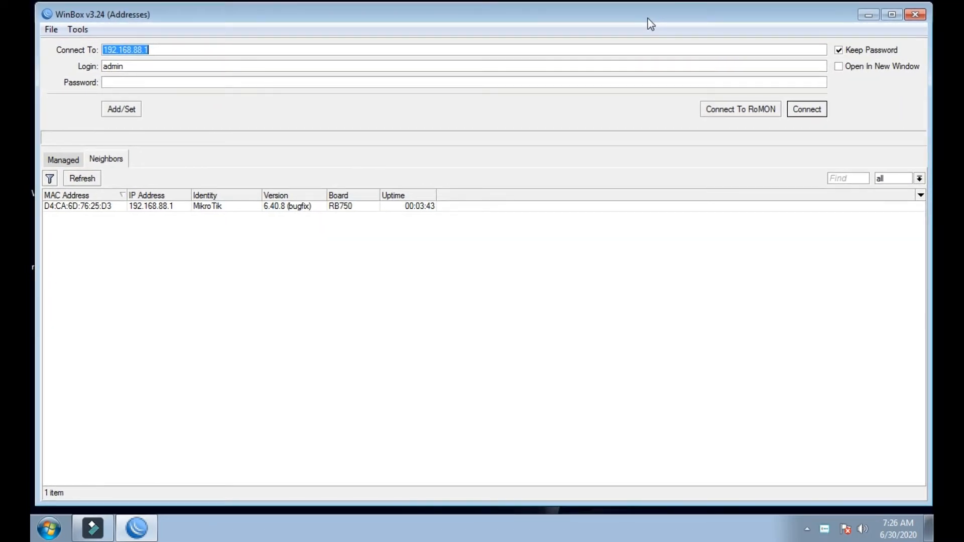
{"action": "left_click", "coordinate": [804, 111]}
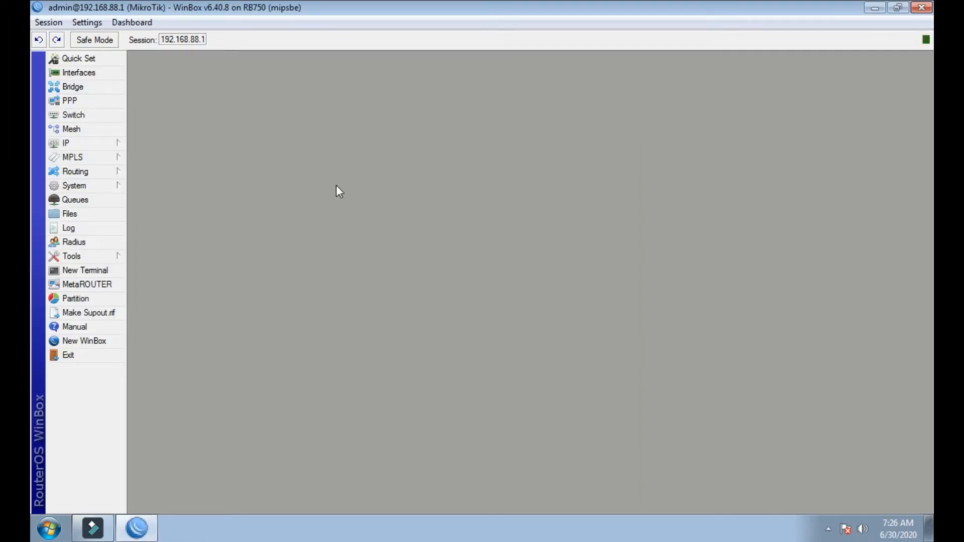
- Open System > Packages and reposition and enlarge the Package List window
{"action": "left_click", "coordinate": [74, 186]}
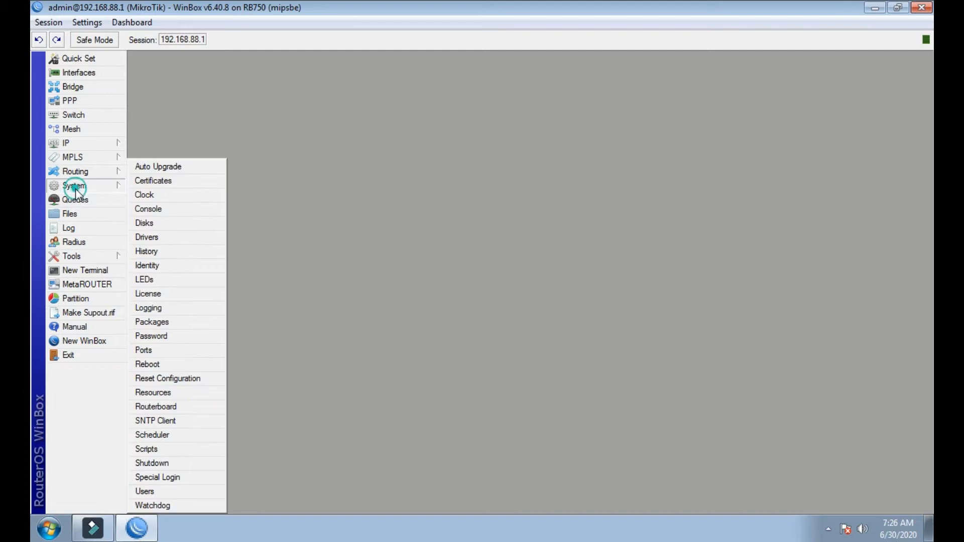
{"action": "left_click", "coordinate": [150, 324]}
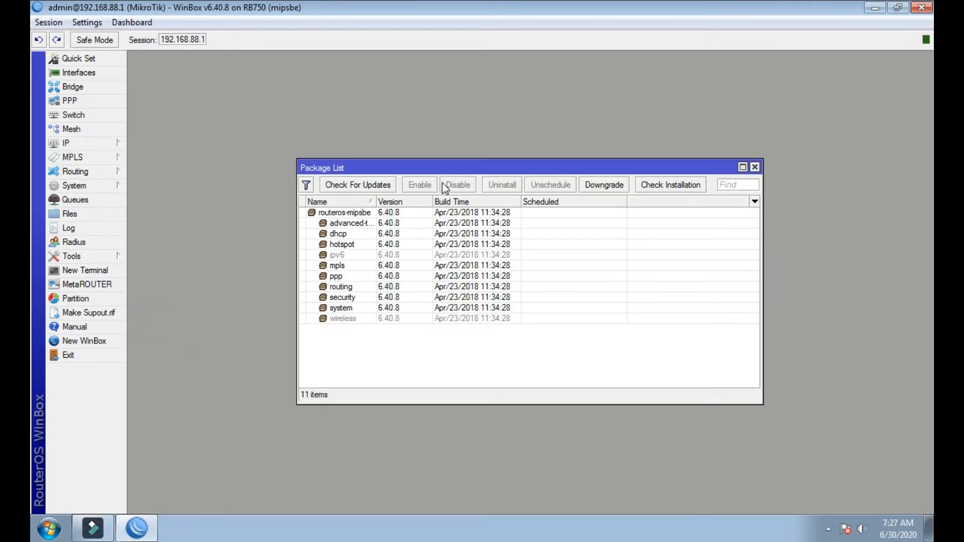
{"action": "left_click_drag", "start_coordinate": [443, 174], "coordinate": [403, 97]}
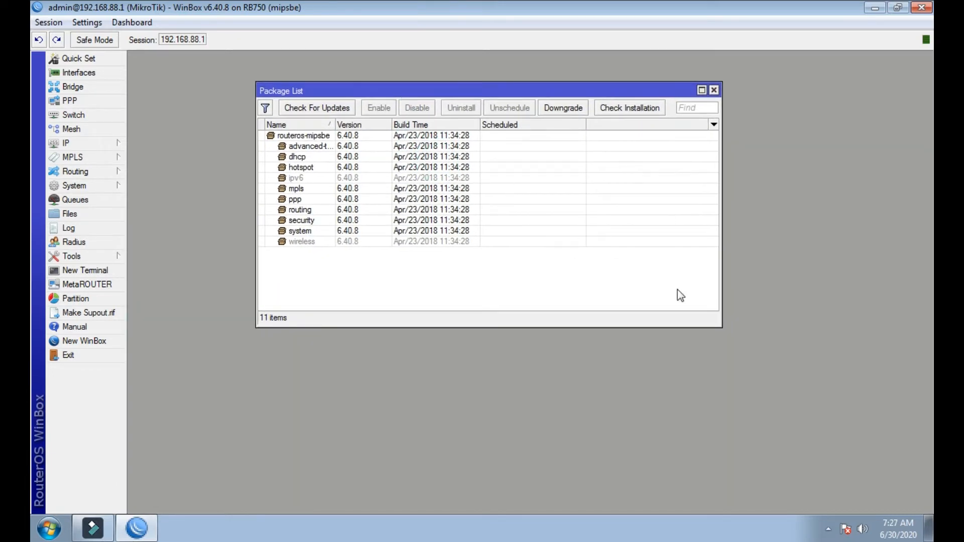
{"action": "left_click_drag", "start_coordinate": [718, 329], "coordinate": [813, 411]}
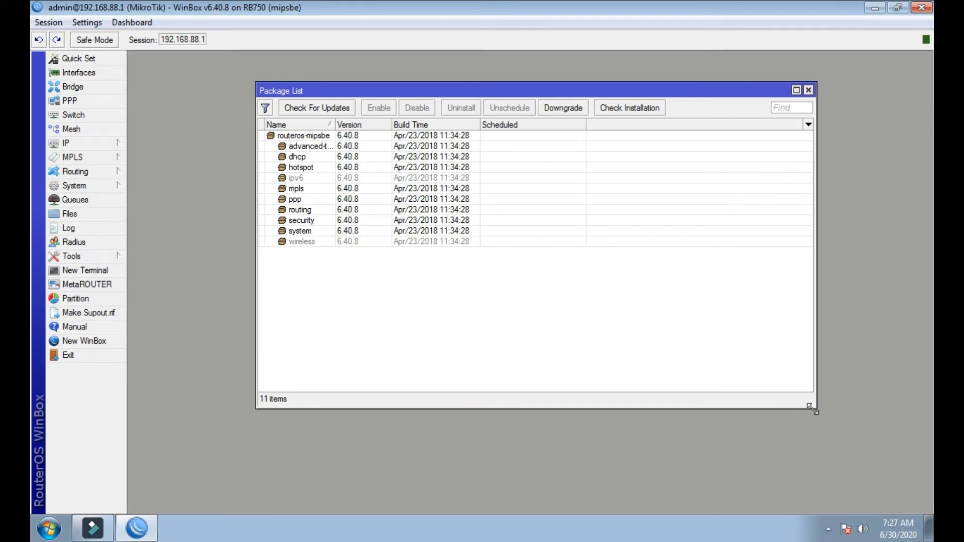
{"action": "left_click_drag", "start_coordinate": [552, 95], "coordinate": [533, 72]}
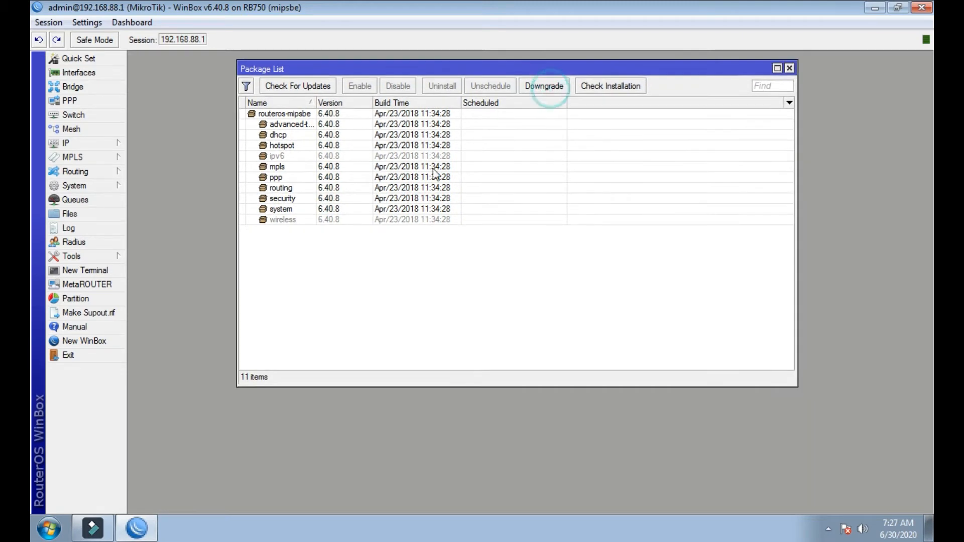
- Select the wireless, system, security, routing, ppp, dhcp, hotspot and routeros-mipsbe packages in turn
{"action": "left_click", "coordinate": [306, 218]}
{"action": "left_click", "coordinate": [288, 208]}
{"action": "left_click", "coordinate": [285, 199]}
{"action": "left_click", "coordinate": [283, 188]}
{"action": "left_click", "coordinate": [281, 177]}
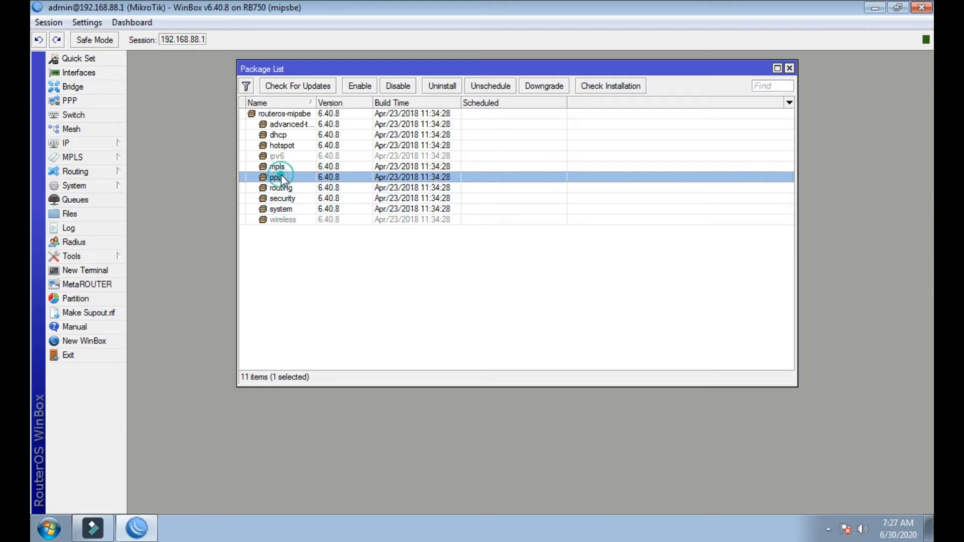
{"action": "left_click", "coordinate": [279, 135]}
{"action": "left_click", "coordinate": [282, 145]}
{"action": "left_click", "coordinate": [286, 114]}
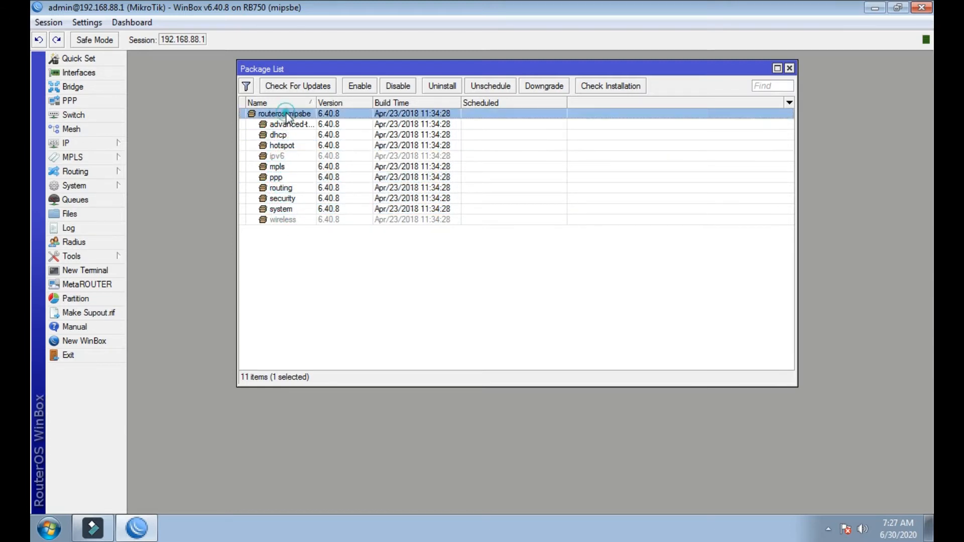
{"action": "left_click", "coordinate": [308, 264]}
- Recheck the wireless, ppp and ipv6 package rows, then clear the selection
{"action": "left_click", "coordinate": [299, 221]}
{"action": "left_click", "coordinate": [297, 242]}
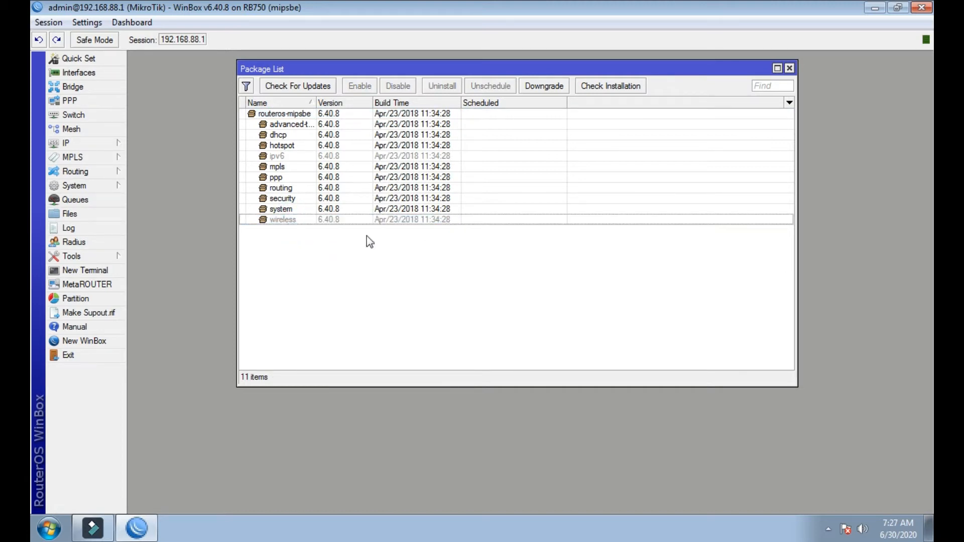
{"action": "left_click", "coordinate": [321, 177]}
{"action": "left_click", "coordinate": [322, 156]}
{"action": "left_click", "coordinate": [354, 256]}
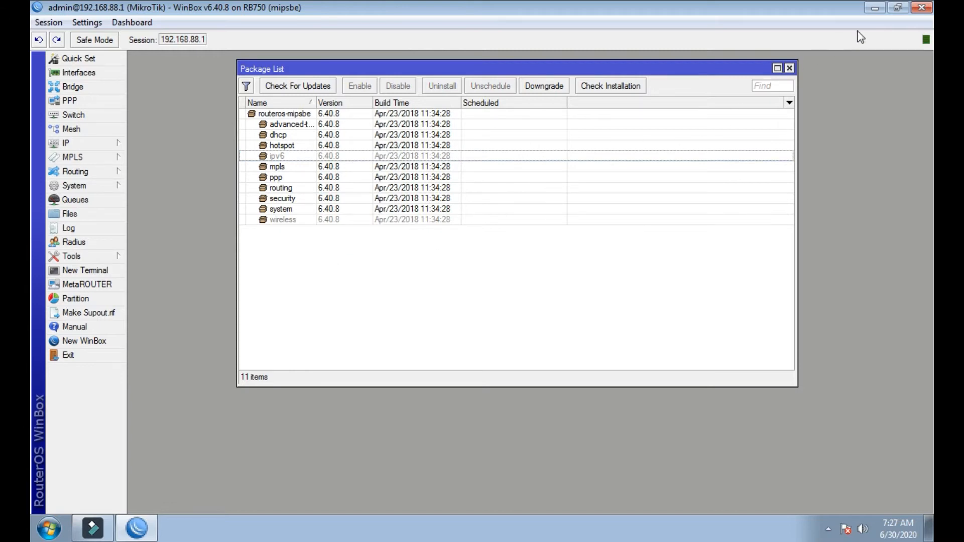
- Minimize WinBox to the desktop and refresh the desktop icons
{"action": "left_click", "coordinate": [875, 8]}
{"action": "right_click", "coordinate": [695, 104]}
{"action": "left_click", "coordinate": [723, 135]}
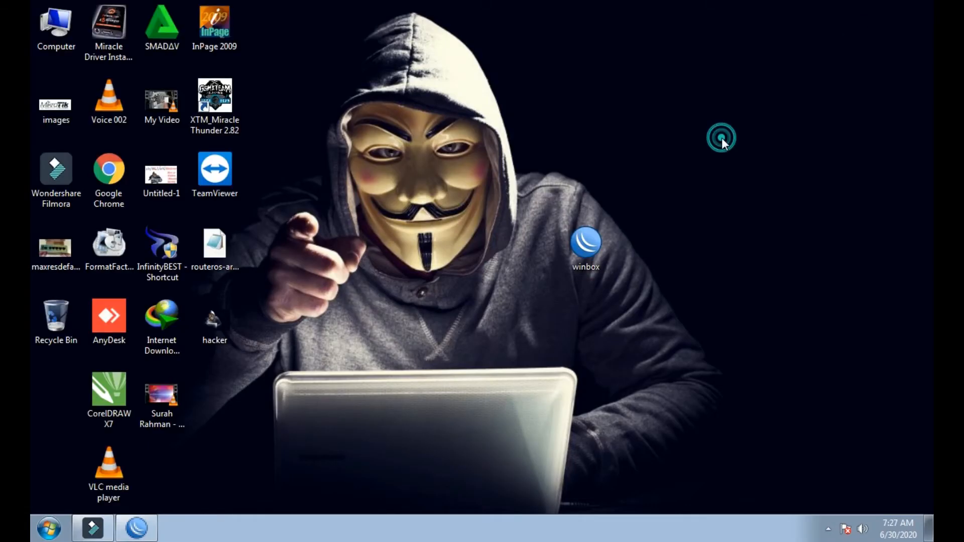
- Launch Google Chrome and search the web for MIKROTIK
{"action": "double_click", "coordinate": [129, 179]}
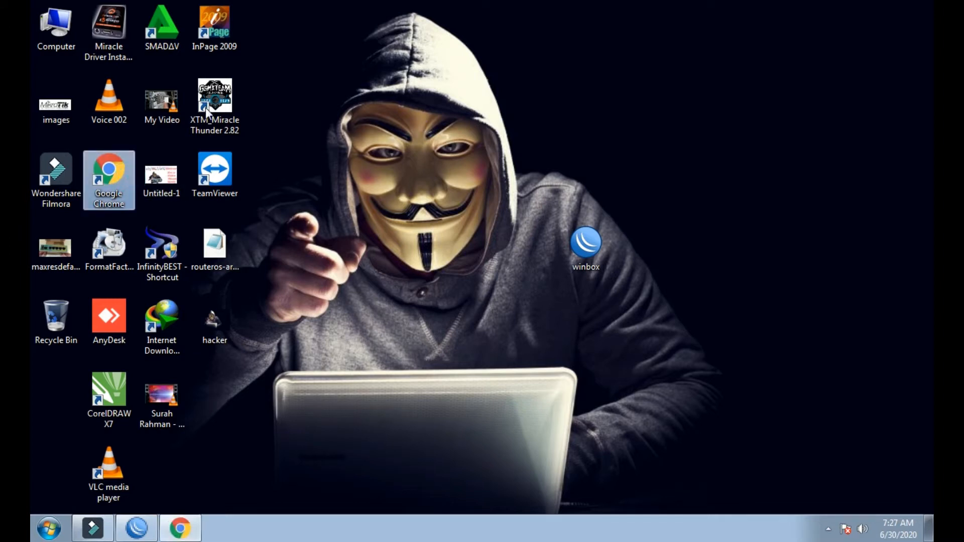
{"action": "type", "text": "M"}
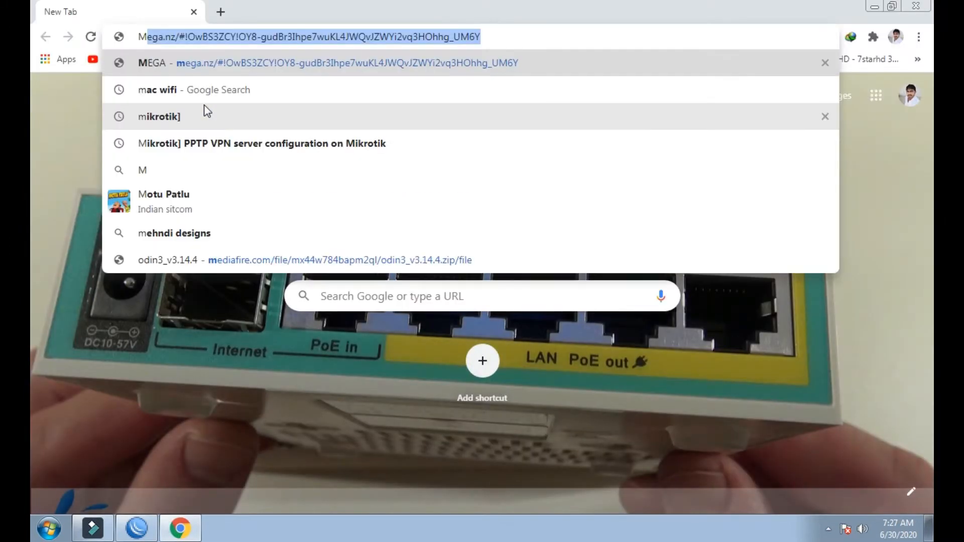
{"action": "type", "text": "I"}
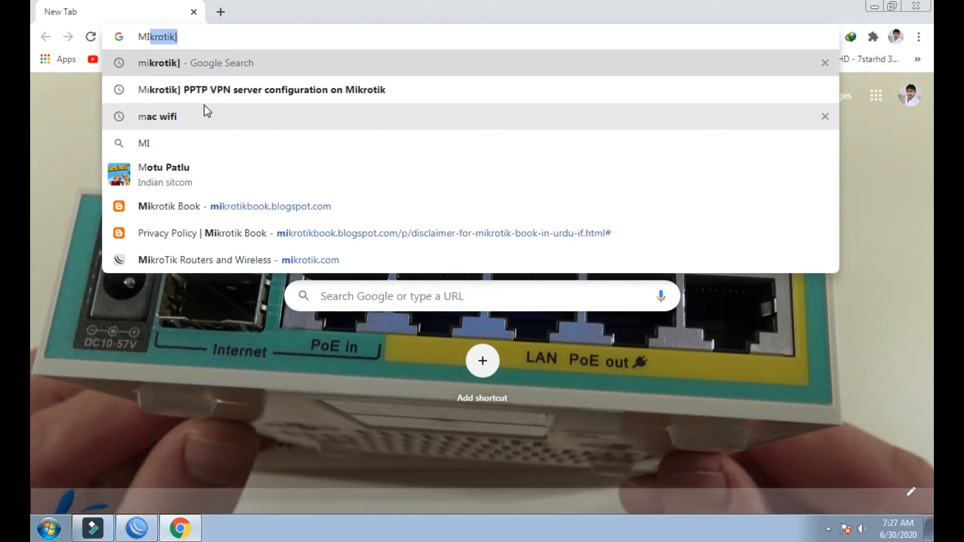
{"action": "type", "text": "KR"}
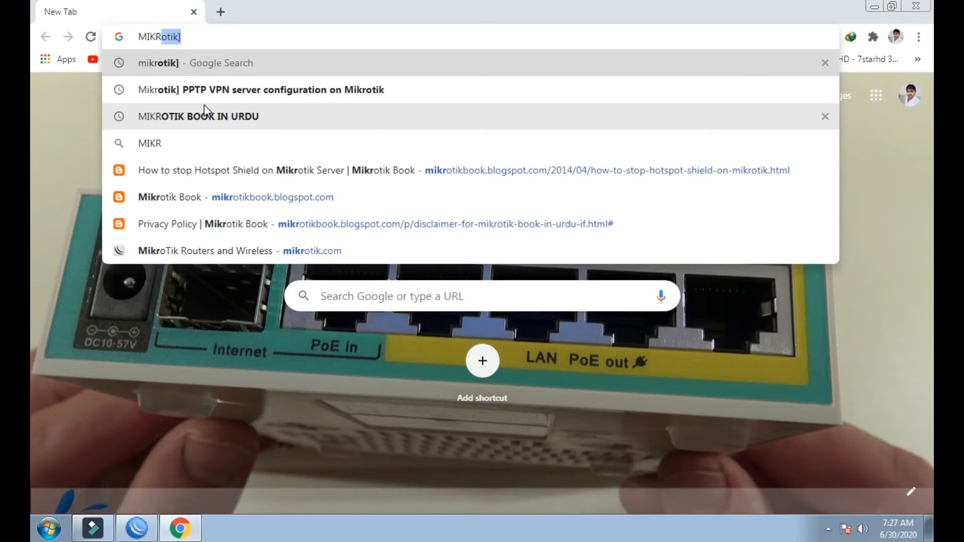
{"action": "type", "text": "O"}
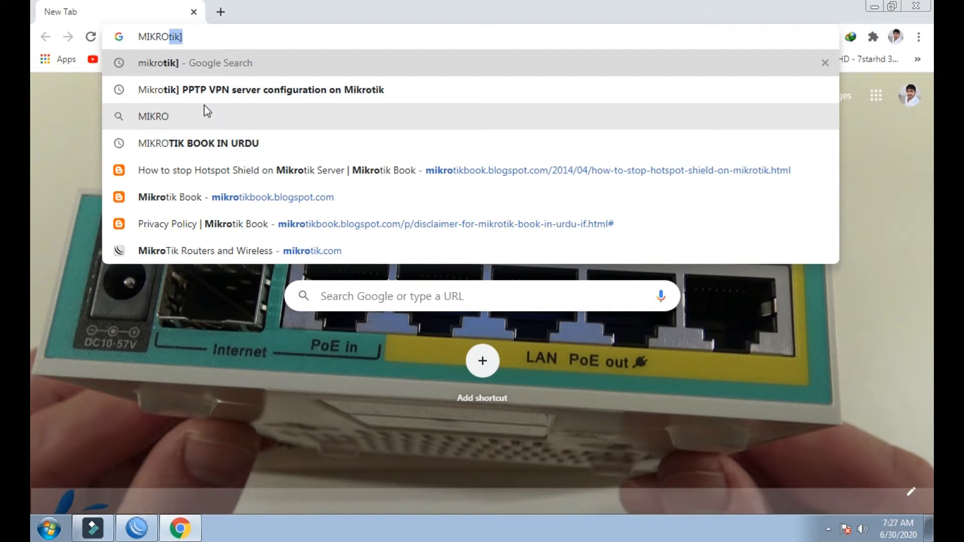
{"action": "type", "text": "TIK"}
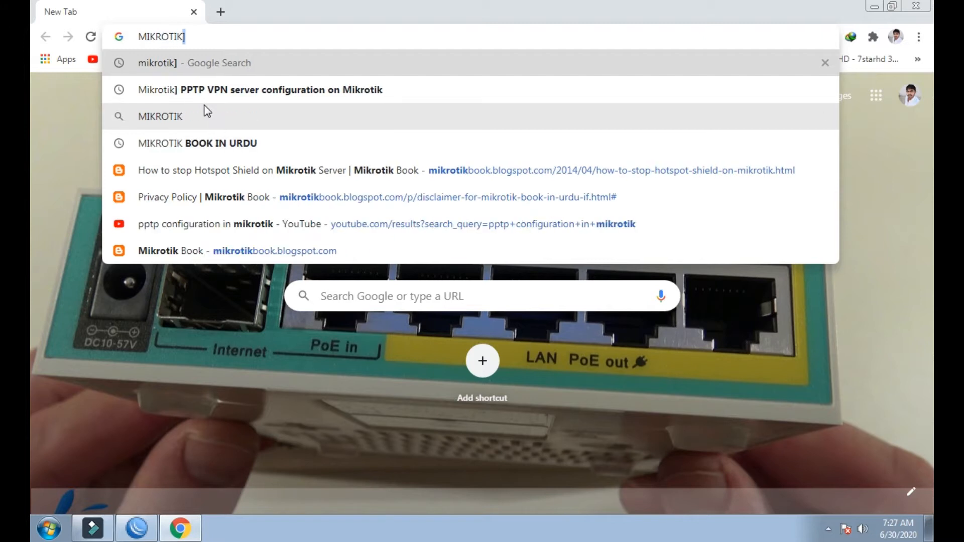
{"action": "key", "text": "Return"}
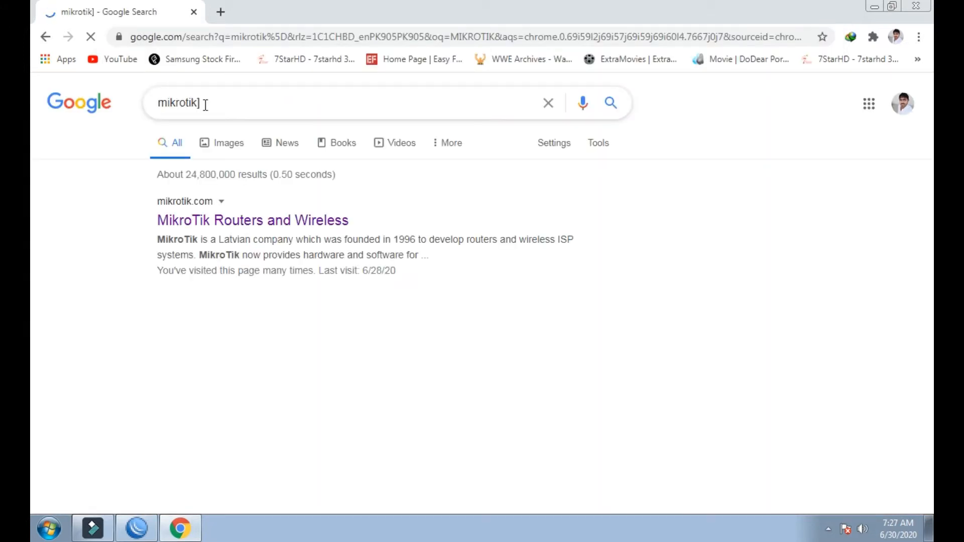
- Open the RouterOS download archive on mikrotik.com, then bring WinBox's Package List forward
{"action": "left_click", "coordinate": [203, 228]}
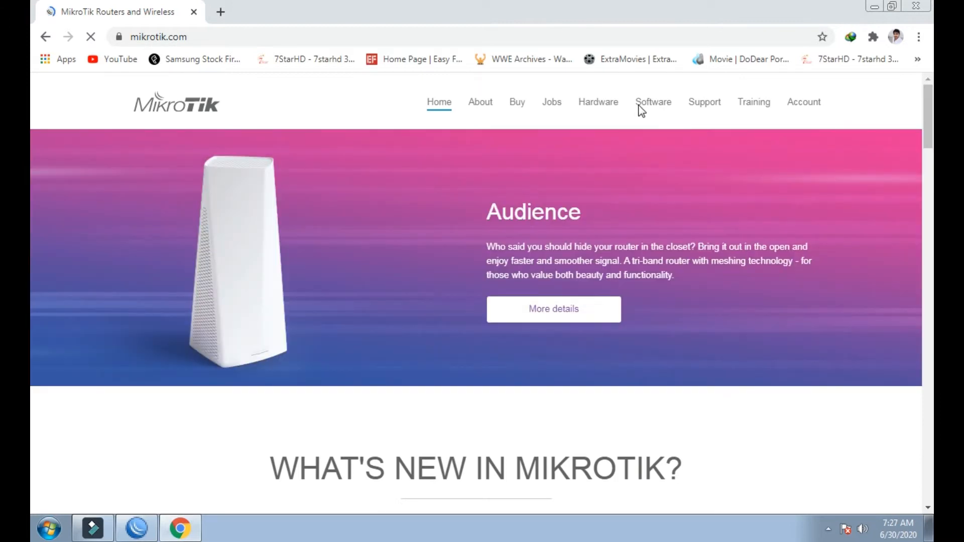
{"action": "left_click", "coordinate": [651, 106]}
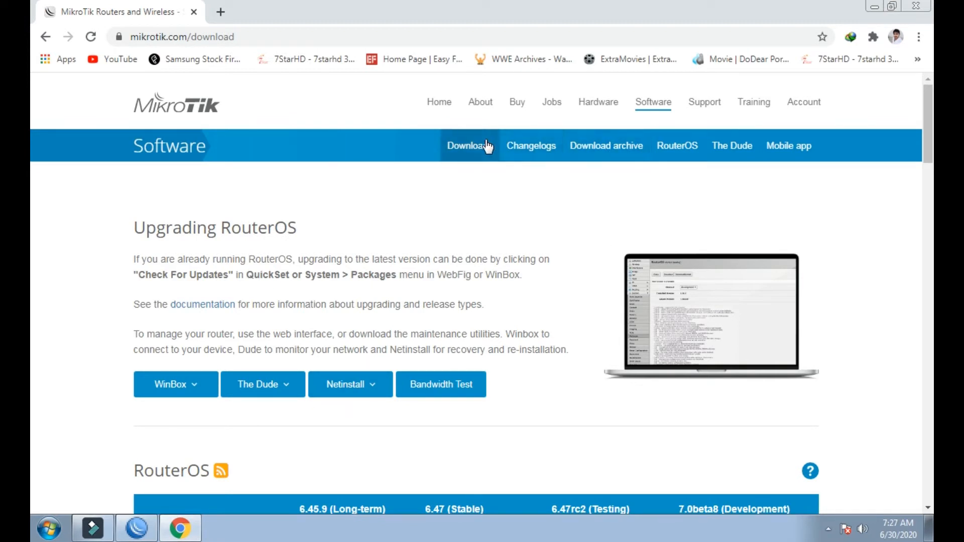
{"action": "left_click", "coordinate": [605, 148]}
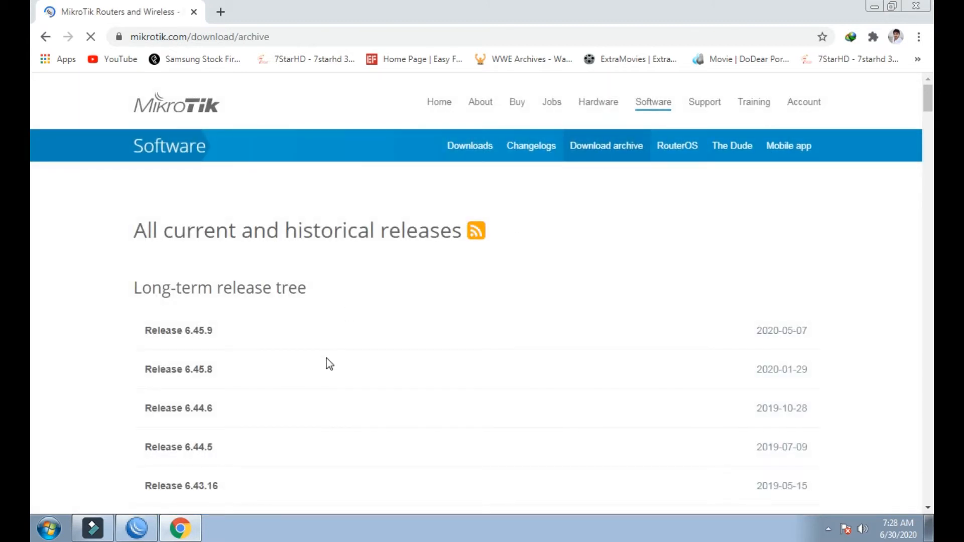
{"action": "scroll", "coordinate": [328, 364], "scroll_direction": "down", "scroll_amount": 4}
{"action": "left_click", "coordinate": [126, 535]}
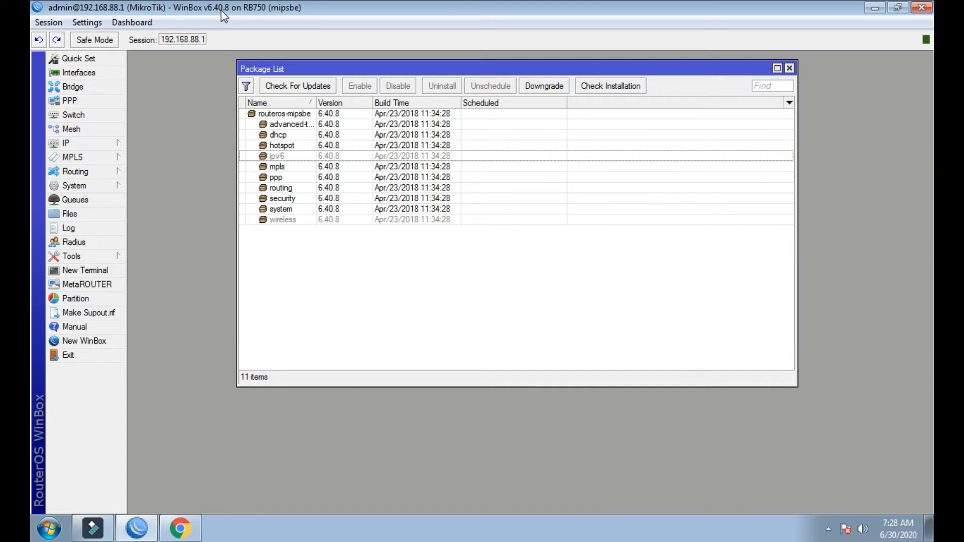
- Compare the release archive with WinBox's installed versions, then open mikrotik.com's Downloads page
{"action": "left_click", "coordinate": [179, 528]}
{"action": "scroll", "coordinate": [343, 188], "scroll_direction": "up", "scroll_amount": 2}
{"action": "scroll", "coordinate": [343, 189], "scroll_direction": "up", "scroll_amount": 2}
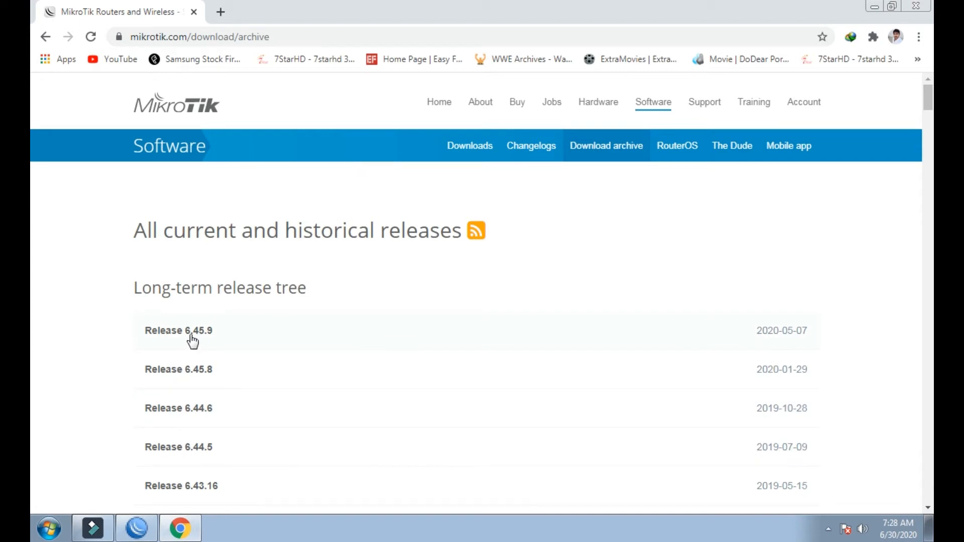
{"action": "left_click", "coordinate": [145, 533]}
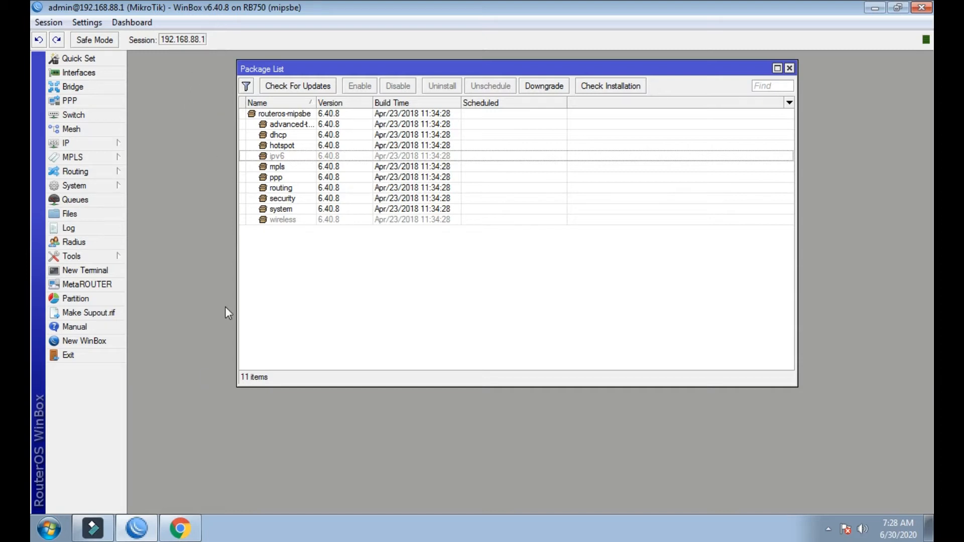
{"action": "left_click", "coordinate": [182, 530]}
{"action": "left_click", "coordinate": [465, 159]}
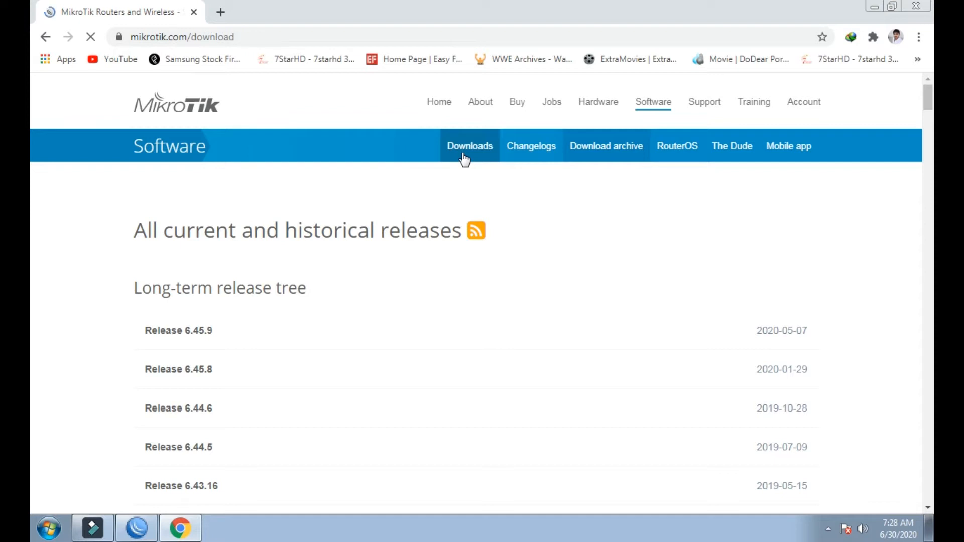
- Open the RouterOS download archive and expand the Release 6.40.8 file list
{"action": "scroll", "coordinate": [460, 371], "scroll_direction": "down", "scroll_amount": 5}
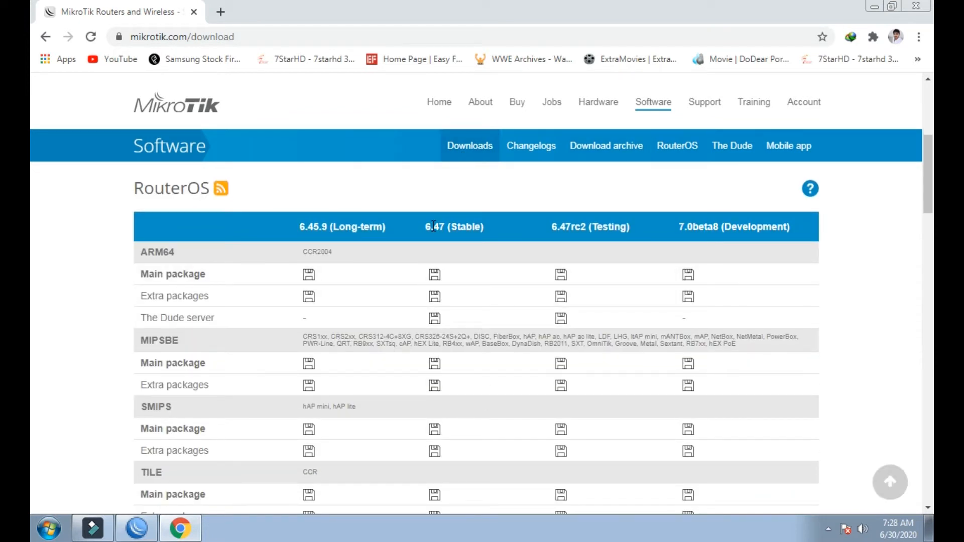
{"action": "left_click_drag", "start_coordinate": [425, 224], "coordinate": [445, 224]}
{"action": "left_click", "coordinate": [497, 232]}
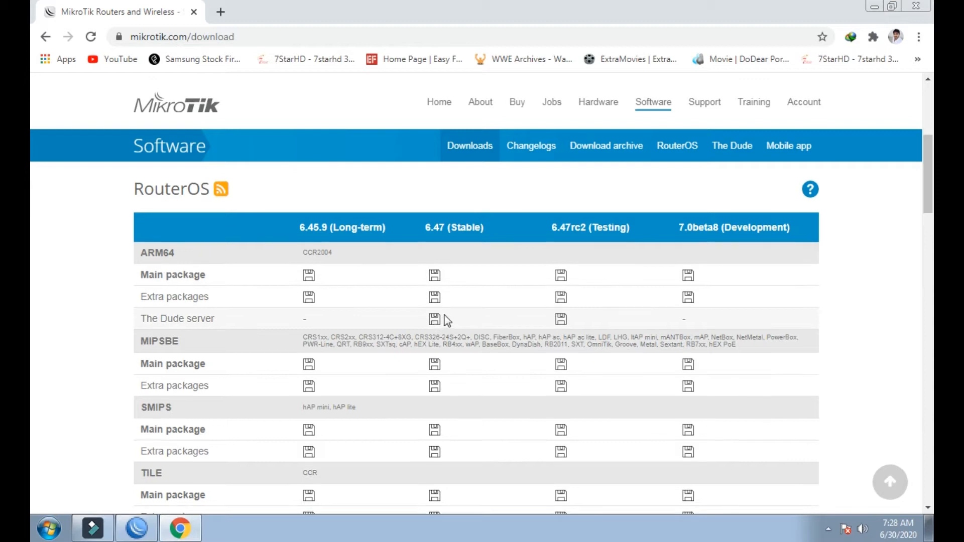
{"action": "scroll", "coordinate": [442, 319], "scroll_direction": "up", "scroll_amount": 5}
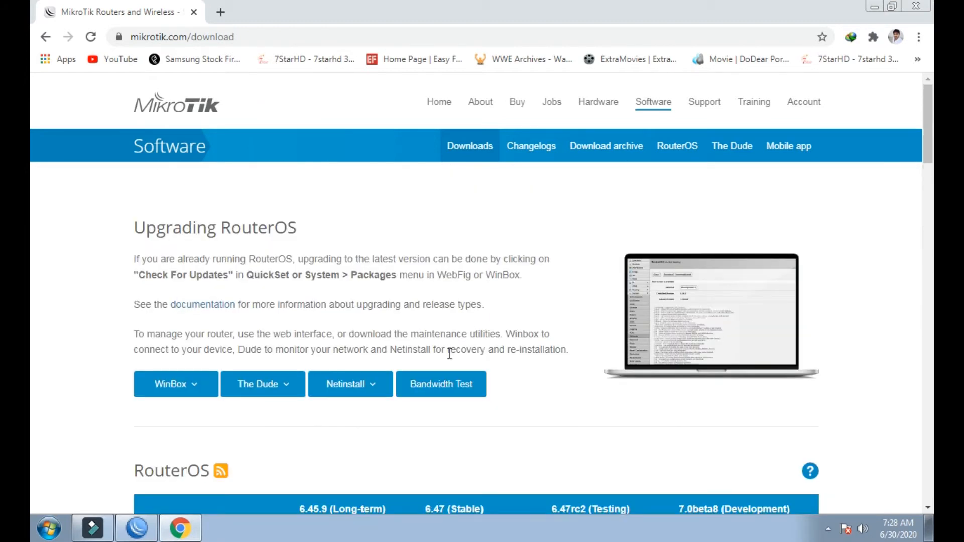
{"action": "left_click", "coordinate": [620, 157]}
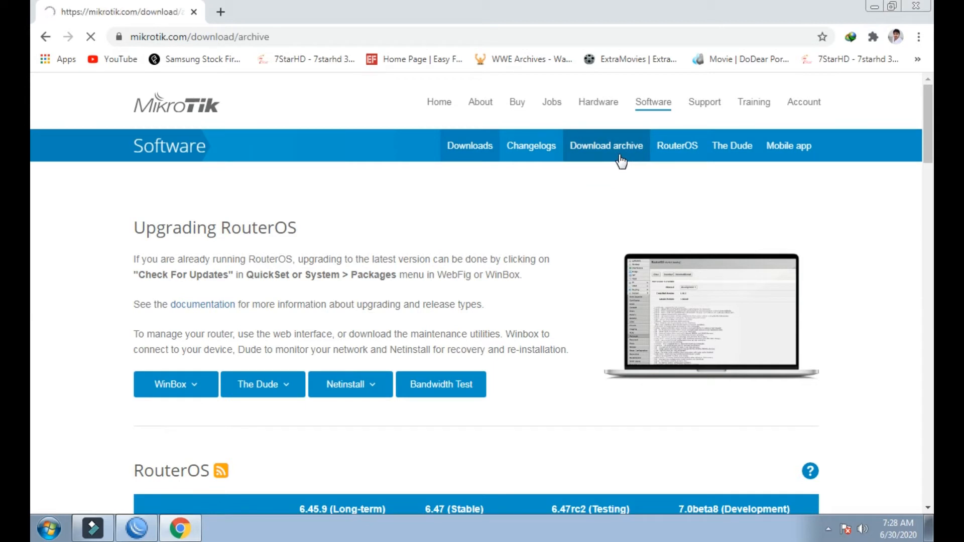
{"action": "scroll", "coordinate": [446, 309], "scroll_direction": "down", "scroll_amount": 10}
{"action": "scroll", "coordinate": [448, 314], "scroll_direction": "down", "scroll_amount": 5}
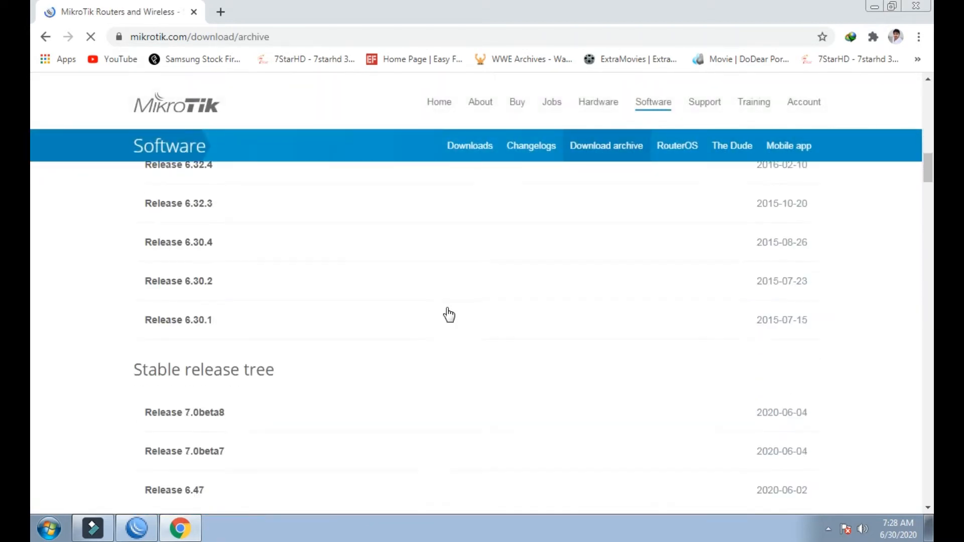
{"action": "scroll", "coordinate": [449, 315], "scroll_direction": "up", "scroll_amount": 11}
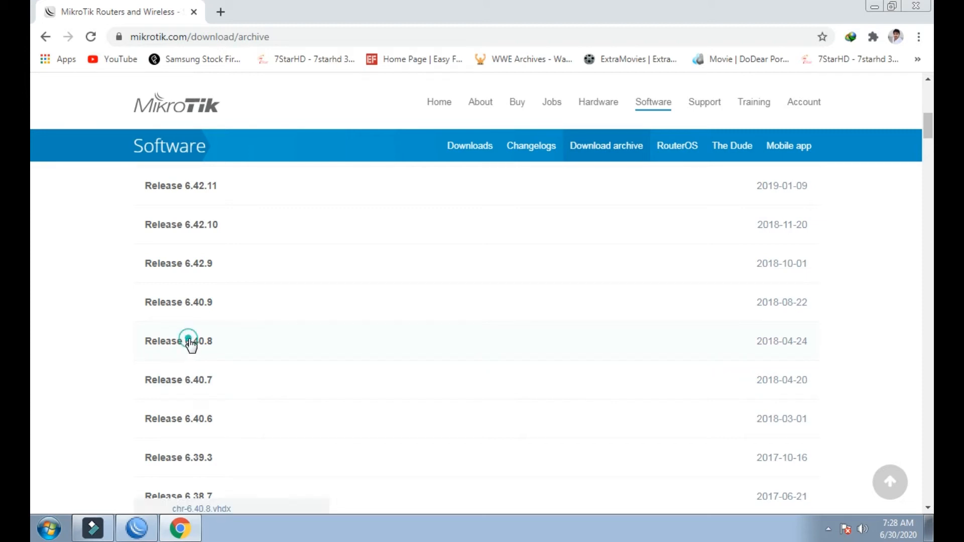
{"action": "left_click", "coordinate": [191, 345]}
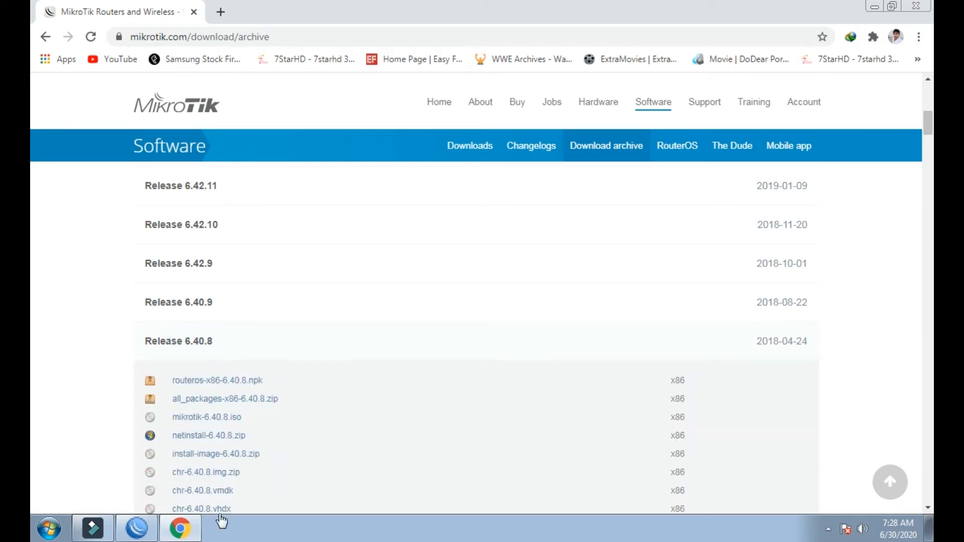
- Check the router's installed 6.40.8 packages, then locate the mipsbe files in the archive
{"action": "left_click", "coordinate": [149, 527]}
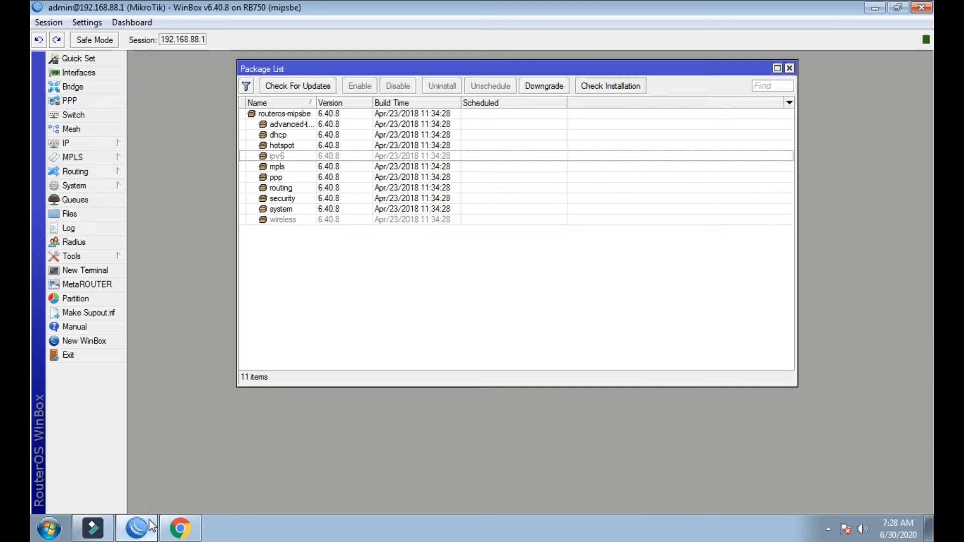
{"action": "left_click", "coordinate": [180, 527]}
{"action": "scroll", "coordinate": [308, 441], "scroll_direction": "down", "scroll_amount": 1}
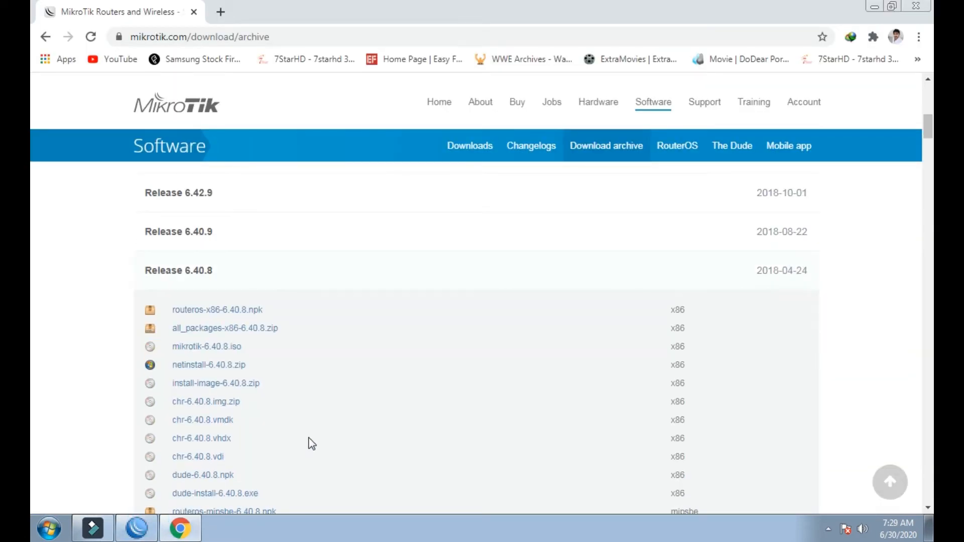
{"action": "scroll", "coordinate": [308, 441], "scroll_direction": "down", "scroll_amount": 2}
{"action": "scroll", "coordinate": [366, 469], "scroll_direction": "down", "scroll_amount": 1}
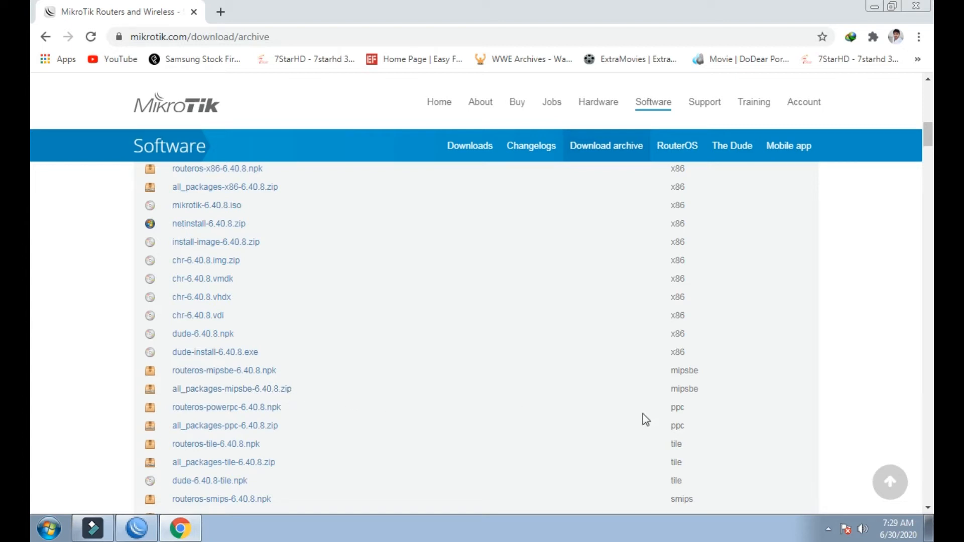
{"action": "left_click_drag", "start_coordinate": [671, 388], "coordinate": [699, 388]}
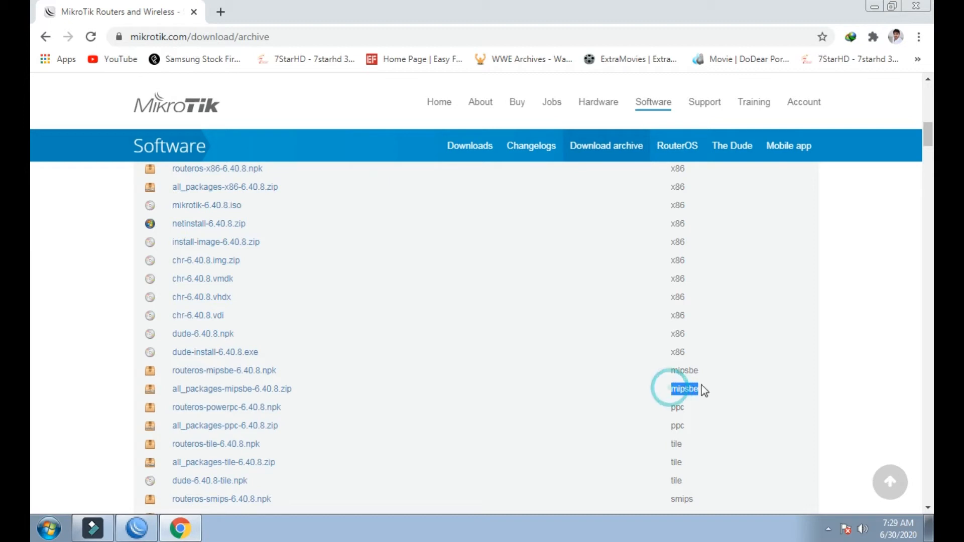
{"action": "left_click", "coordinate": [707, 387]}
- Download all_packages-mipsbe-6.40.8.zip, overwriting the earlier copy, then close Chrome
{"action": "left_click", "coordinate": [281, 391]}
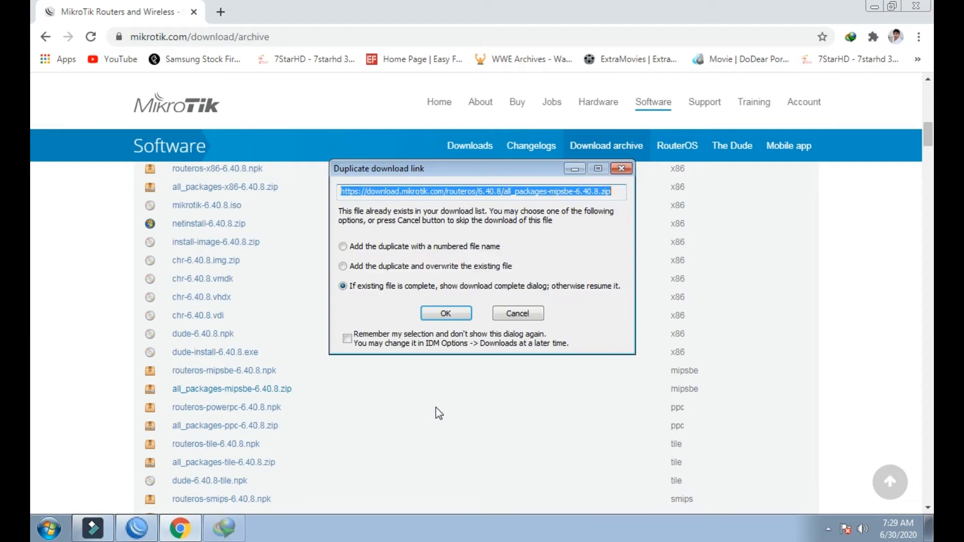
{"action": "left_click", "coordinate": [396, 267]}
{"action": "left_click", "coordinate": [438, 314]}
{"action": "left_click", "coordinate": [485, 326]}
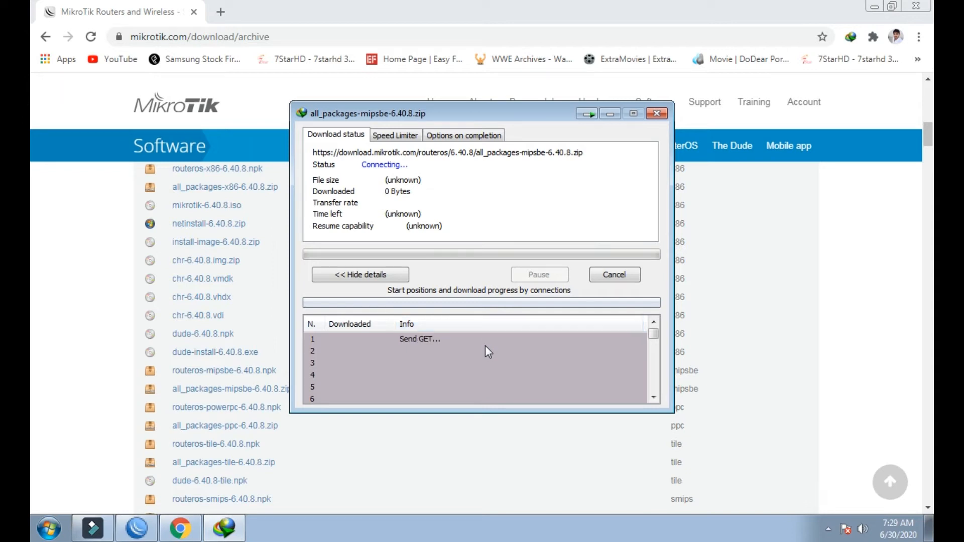
{"action": "left_click", "coordinate": [915, 6]}
- Move the download progress window aside and refresh the desktop while the download runs
{"action": "right_click", "coordinate": [800, 89]}
{"action": "left_click", "coordinate": [812, 124]}
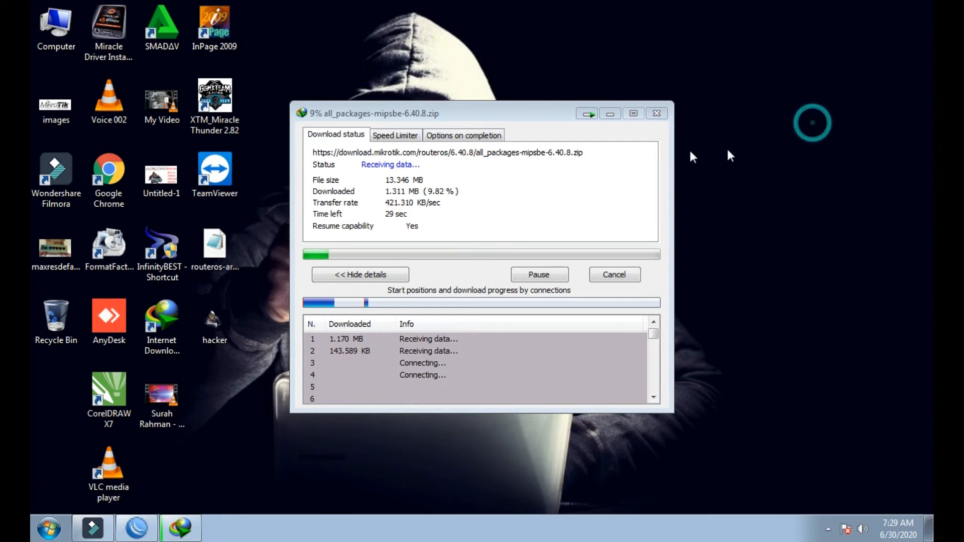
{"action": "left_click_drag", "start_coordinate": [562, 116], "coordinate": [700, 59]}
{"action": "right_click", "coordinate": [289, 194]}
{"action": "left_click", "coordinate": [303, 234]}
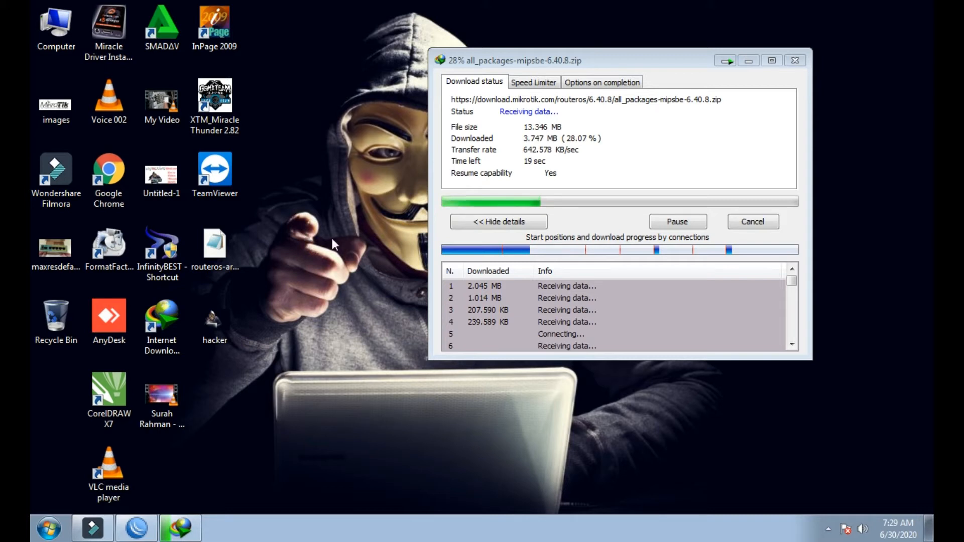
{"action": "right_click", "coordinate": [344, 199]}
{"action": "left_click", "coordinate": [360, 236]}
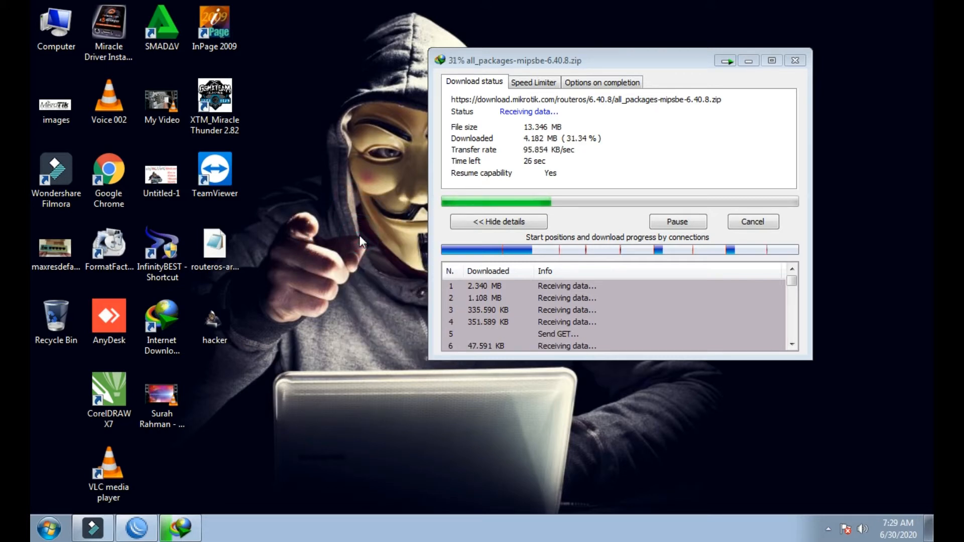
- Browse Local Disk (D:) through Computer, then close it and refresh the desktop
{"action": "double_click", "coordinate": [56, 45]}
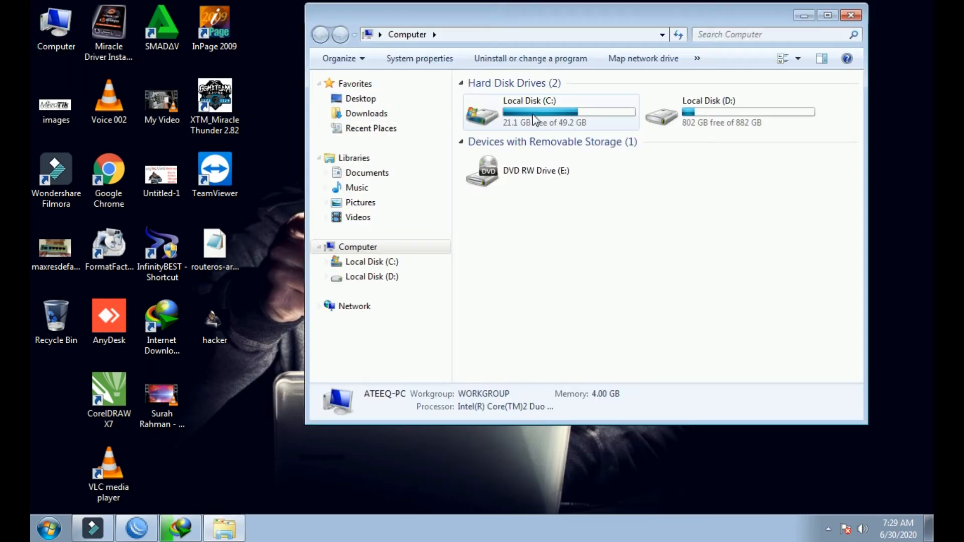
{"action": "double_click", "coordinate": [662, 117]}
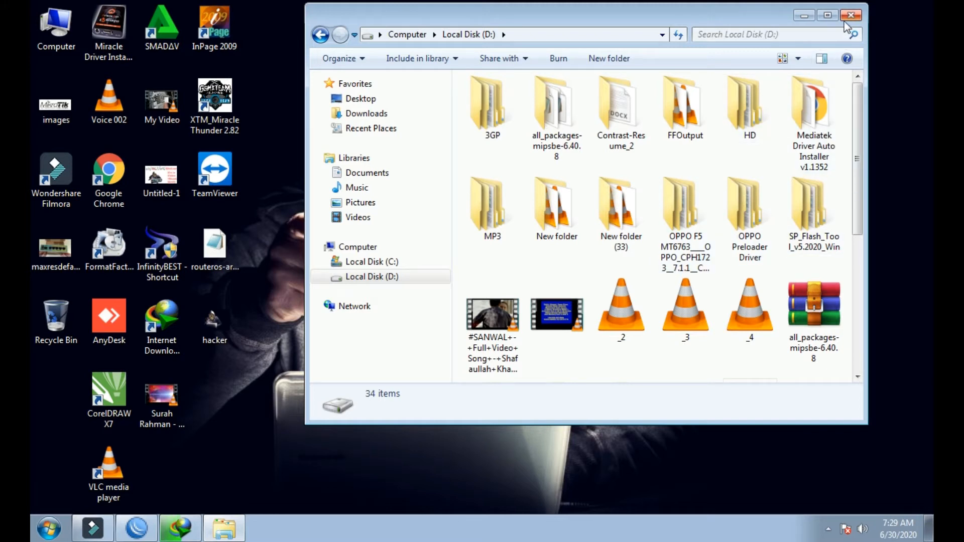
{"action": "left_click_drag", "start_coordinate": [784, 23], "coordinate": [574, 275]}
{"action": "left_click", "coordinate": [636, 277]}
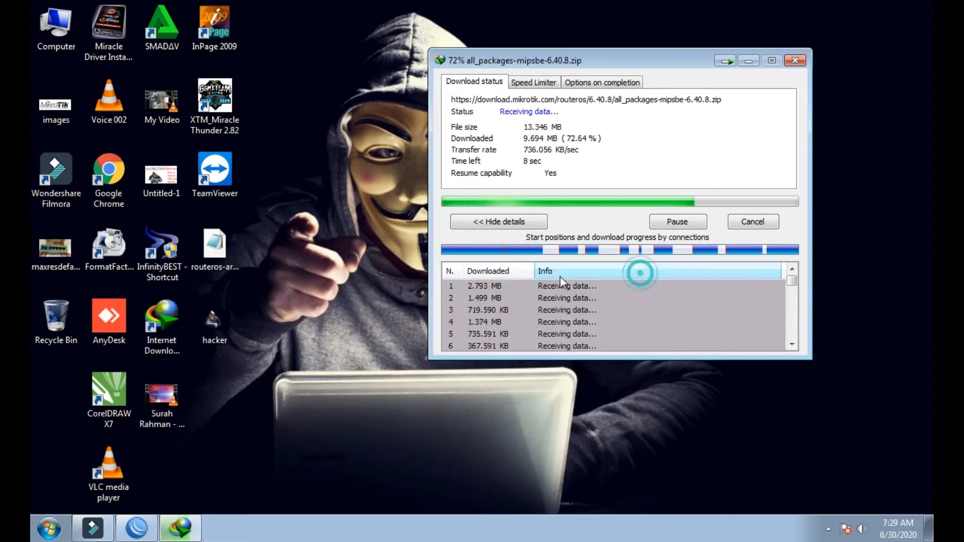
{"action": "right_click", "coordinate": [402, 205]}
{"action": "left_click", "coordinate": [416, 241]}
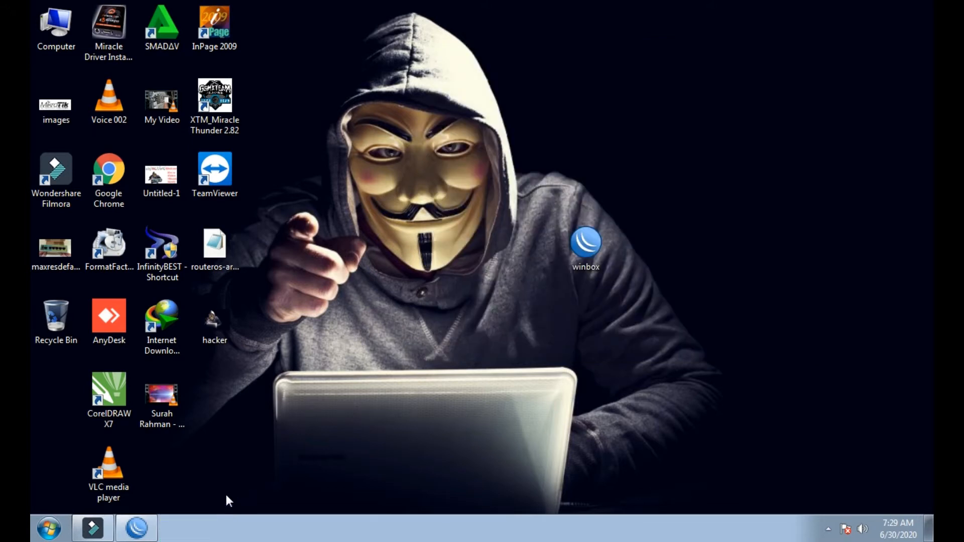
- From Internet Download Manager, open the all_packages download's folder and copy the zip to the desktop
{"action": "double_click", "coordinate": [166, 323]}
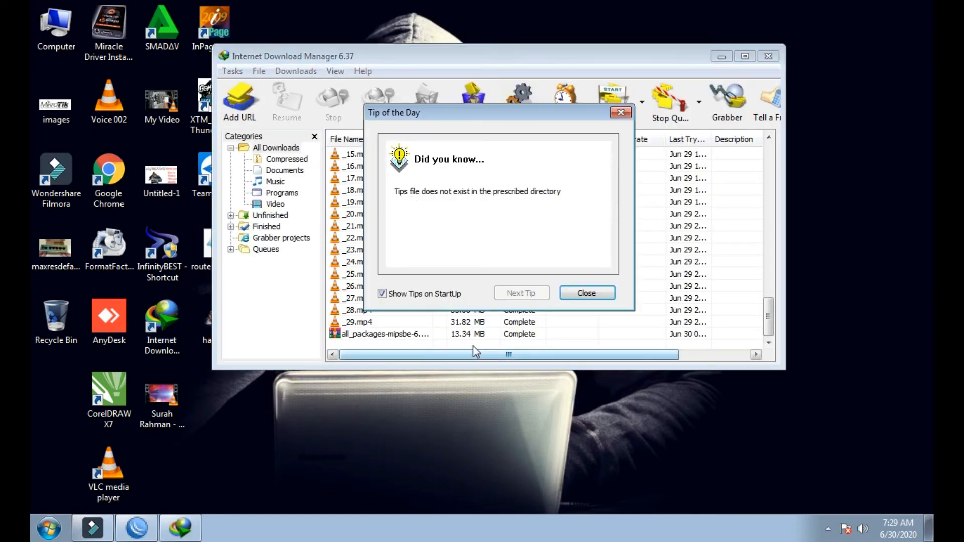
{"action": "left_click", "coordinate": [567, 293]}
{"action": "right_click", "coordinate": [505, 336]}
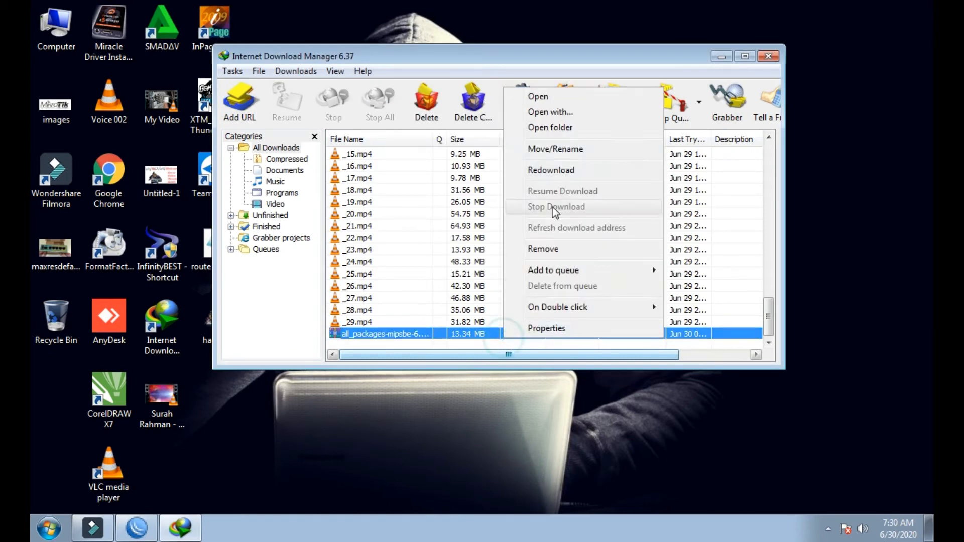
{"action": "left_click", "coordinate": [550, 127]}
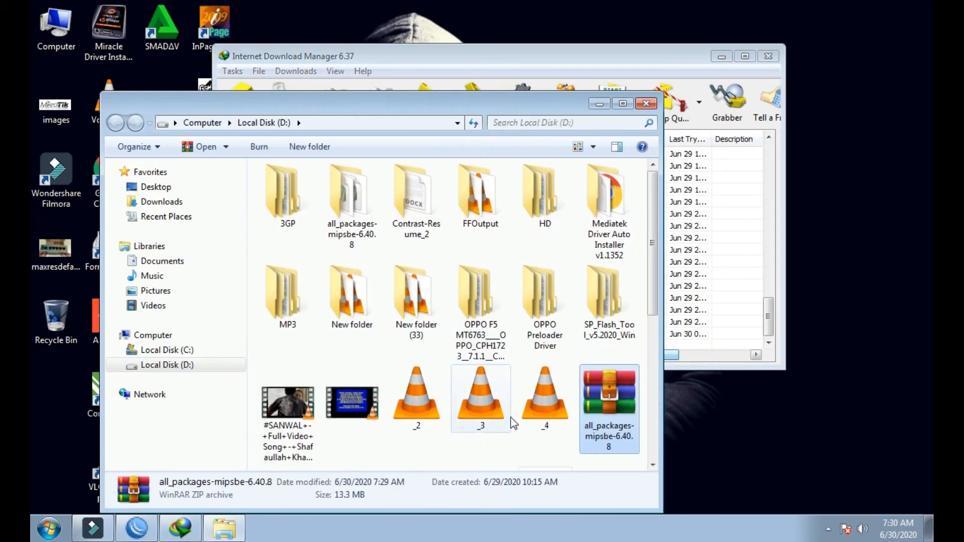
{"action": "left_click_drag", "start_coordinate": [596, 416], "coordinate": [850, 261]}
{"action": "left_click", "coordinate": [646, 103]}
- Close IDM and extract the all_packages-mipsbe-6.40.8 archive into a desktop folder
{"action": "left_click", "coordinate": [767, 56]}
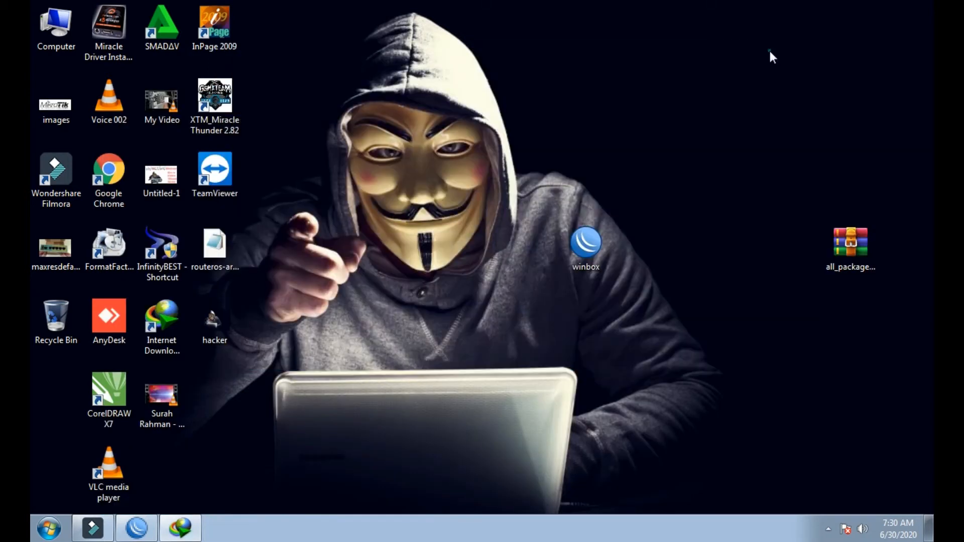
{"action": "left_click", "coordinate": [848, 246]}
{"action": "right_click", "coordinate": [848, 246]}
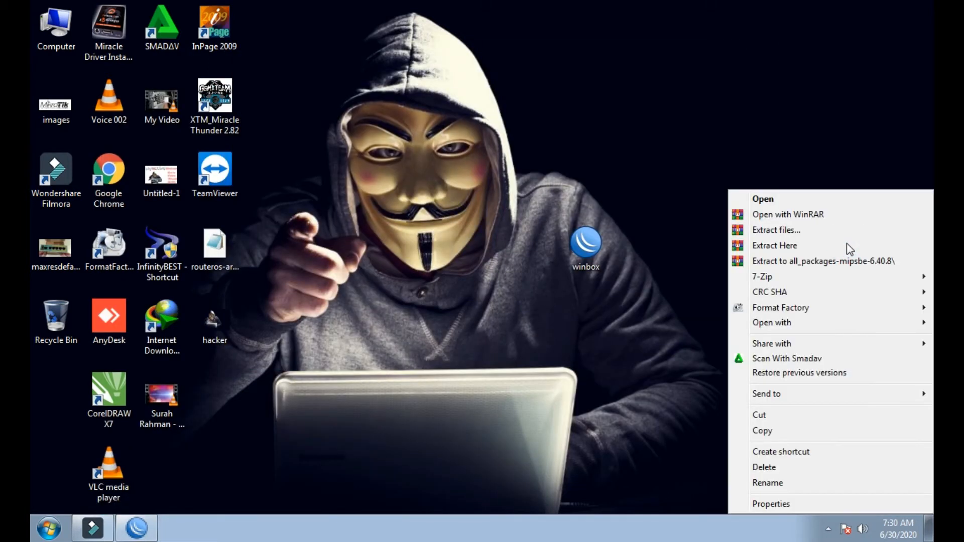
{"action": "left_click", "coordinate": [777, 230]}
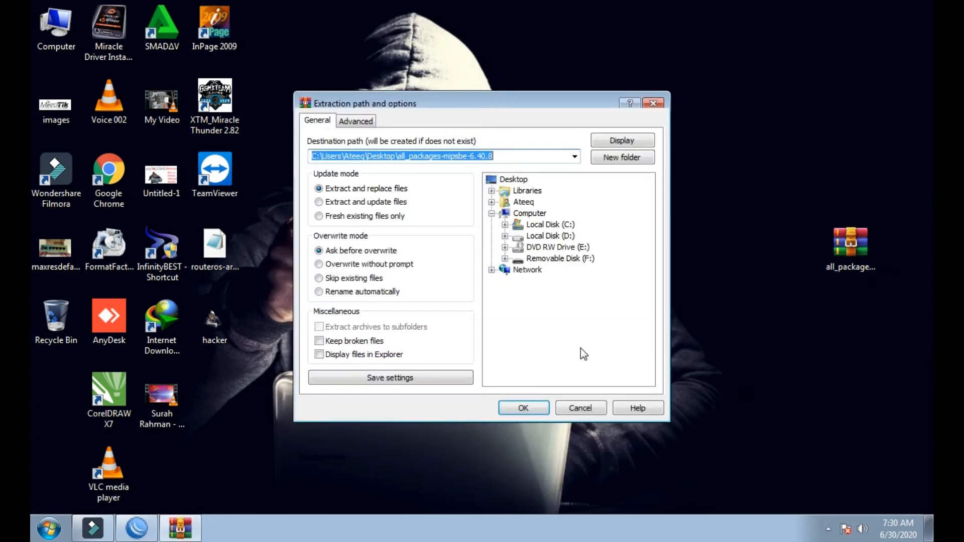
{"action": "left_click", "coordinate": [527, 407]}
{"action": "right_click", "coordinate": [464, 248]}
{"action": "left_click", "coordinate": [478, 288]}
- Place the extracted all_packages-mipsbe-6.40.8 folder beside the archive and open it
{"action": "left_click", "coordinate": [47, 394]}
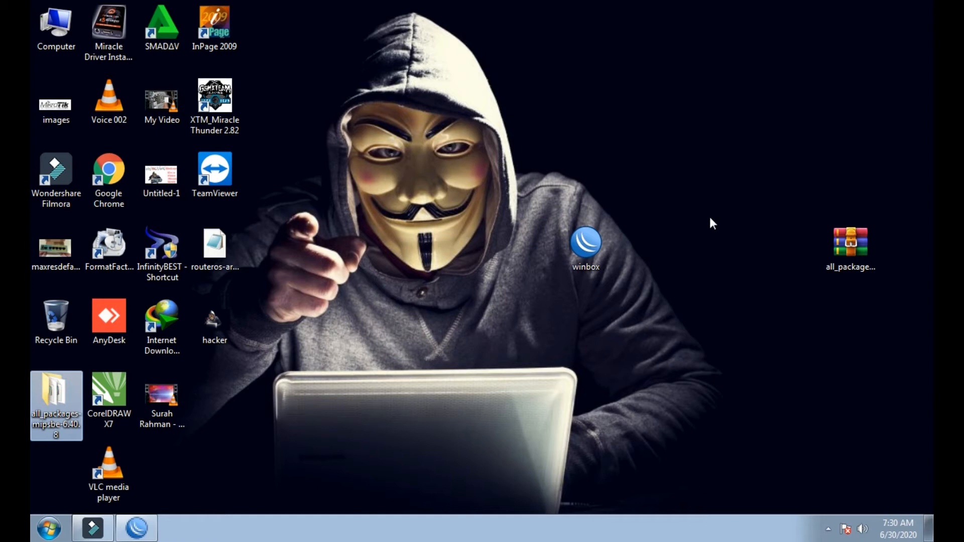
{"action": "left_click_drag", "start_coordinate": [712, 223], "coordinate": [713, 226]}
{"action": "double_click", "coordinate": [733, 269]}
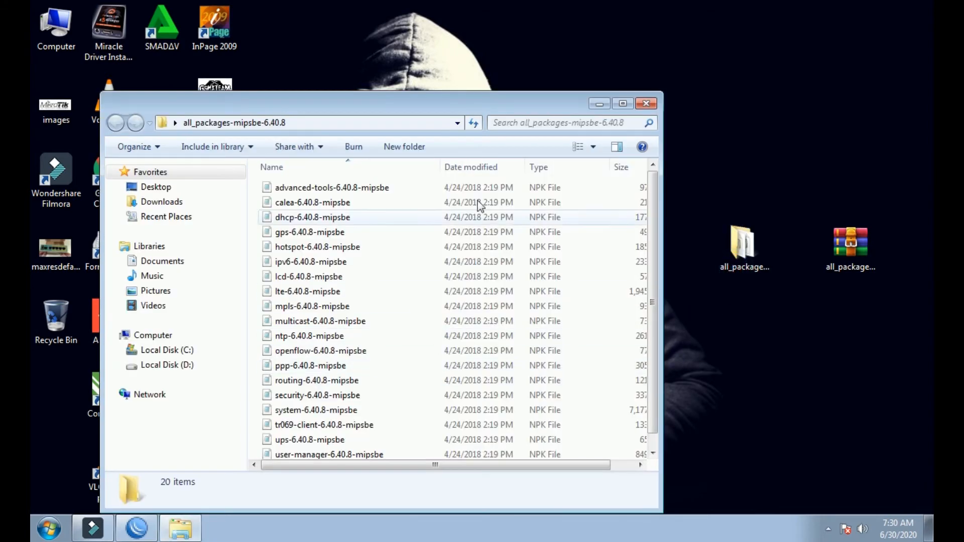
{"action": "left_click_drag", "start_coordinate": [487, 109], "coordinate": [655, 46]}
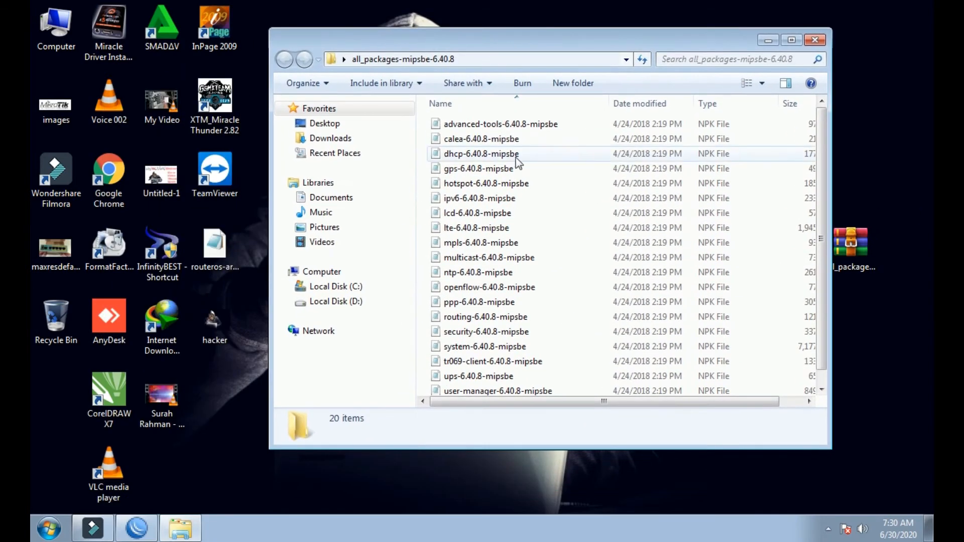
- Look over the NPK files and select user-manager-6.40.8-mipsbe, then return to WinBox
{"action": "left_click", "coordinate": [482, 124]}
{"action": "scroll", "coordinate": [484, 271], "scroll_direction": "down", "scroll_amount": 1}
{"action": "left_click", "coordinate": [483, 298]}
{"action": "left_click", "coordinate": [483, 254]}
{"action": "left_click", "coordinate": [494, 209]}
{"action": "left_click", "coordinate": [499, 195]}
{"action": "left_click", "coordinate": [497, 254]}
{"action": "left_click", "coordinate": [502, 224]}
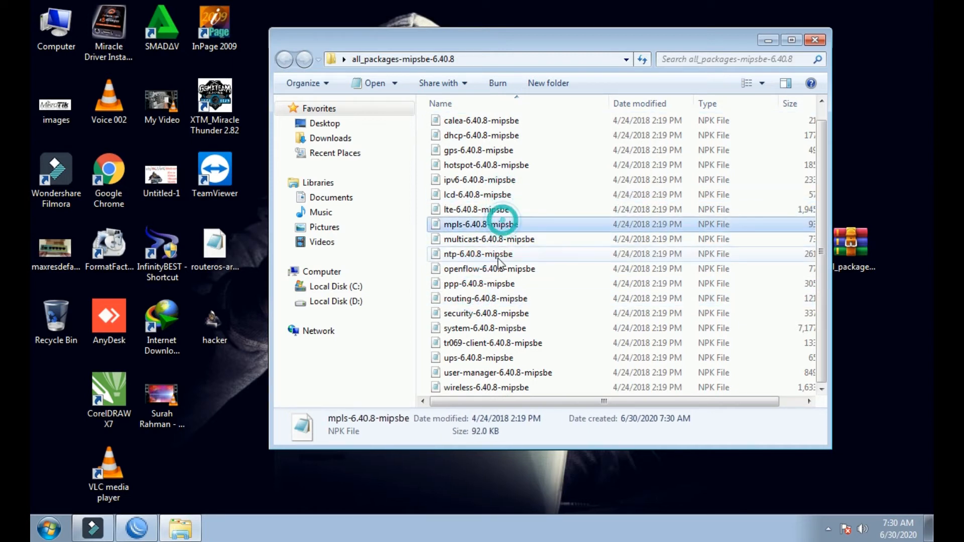
{"action": "left_click", "coordinate": [494, 269]}
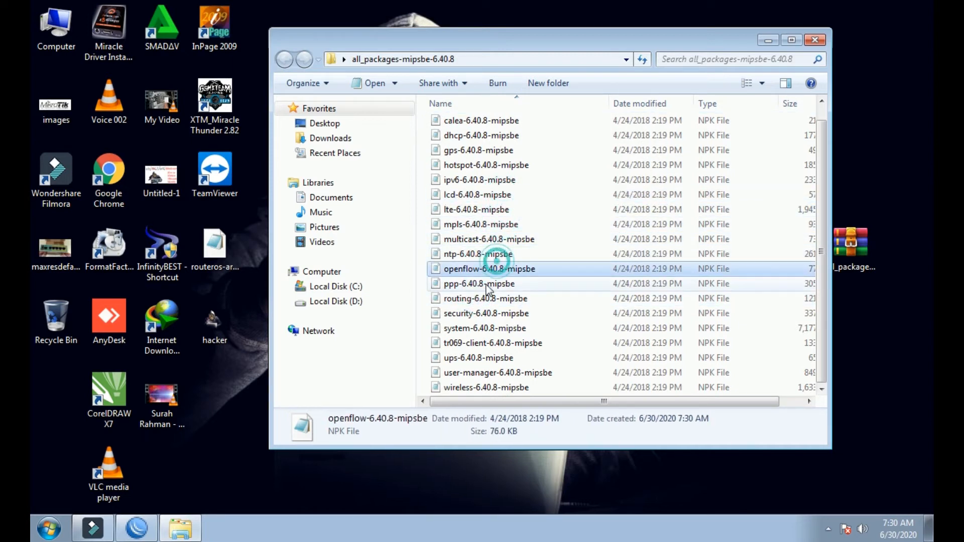
{"action": "left_click", "coordinate": [461, 373]}
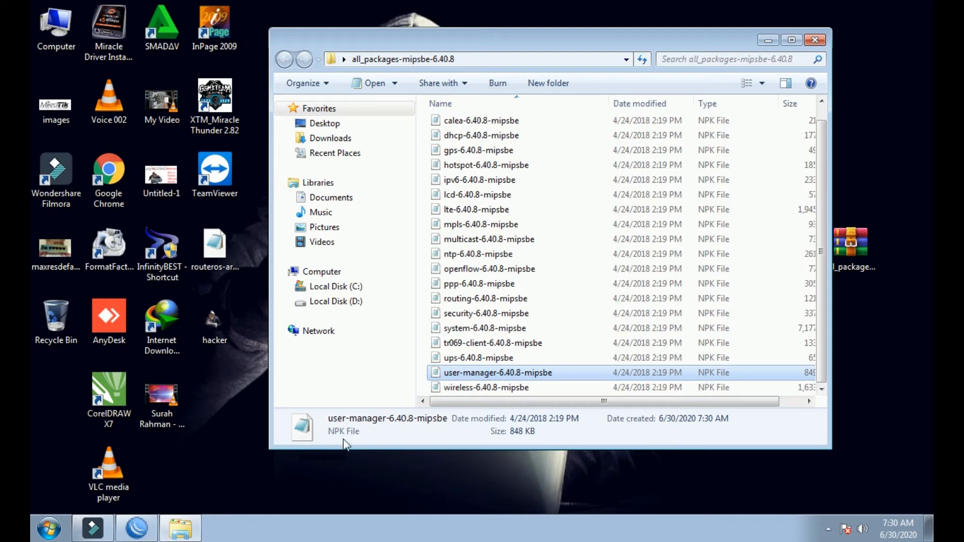
{"action": "left_click", "coordinate": [136, 528]}
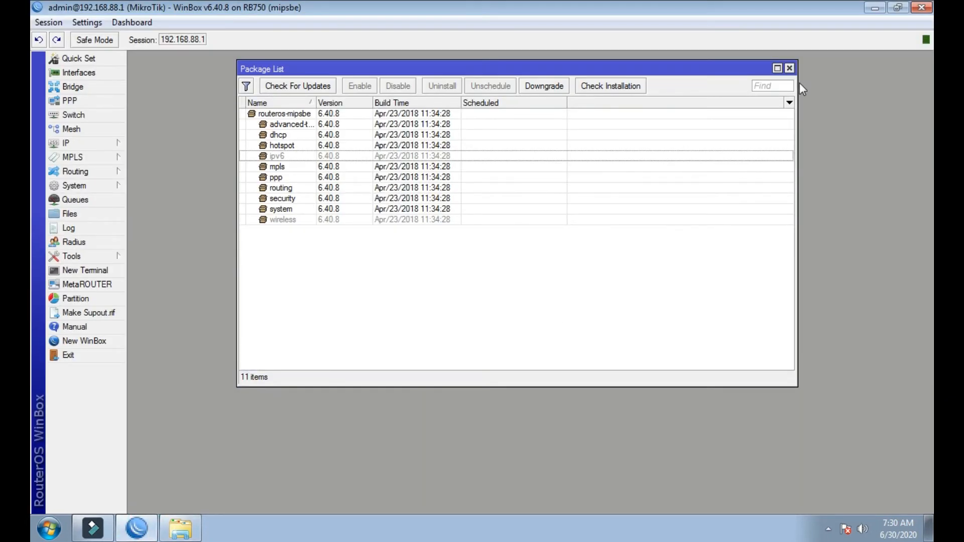
- Close and reopen the Package List through System > Packages
{"action": "left_click", "coordinate": [789, 68]}
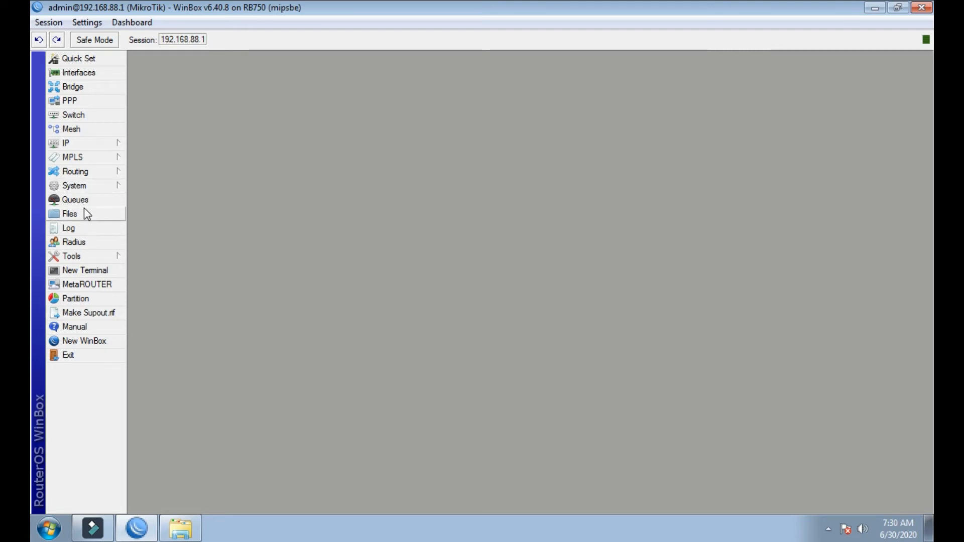
{"action": "left_click", "coordinate": [77, 185]}
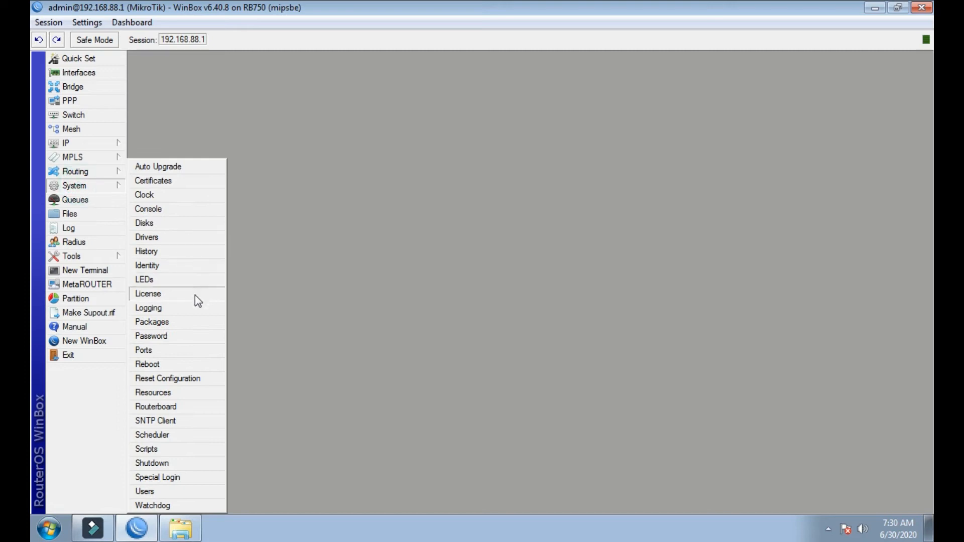
{"action": "left_click", "coordinate": [151, 322]}
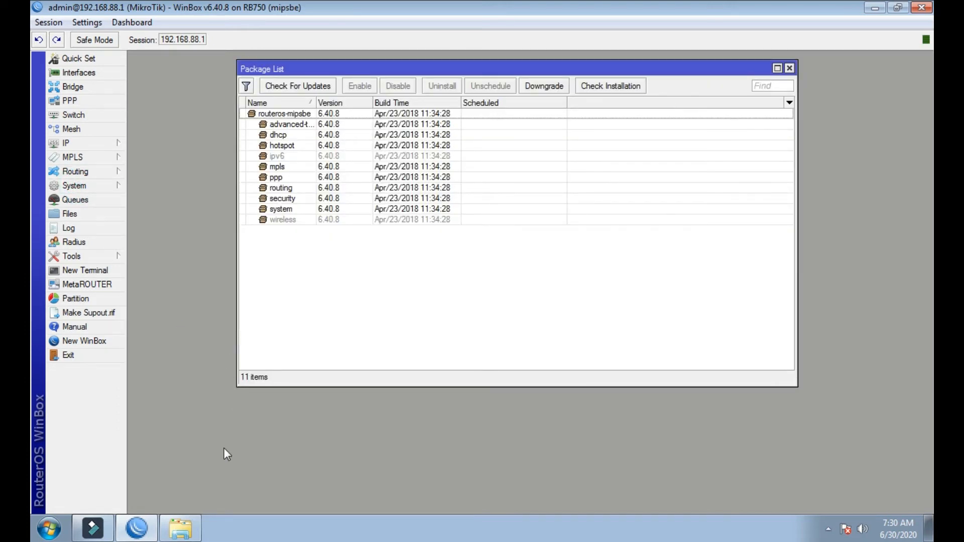
- Arrange WinBox beside the package folder and drag user-manager-6.40.8-mipsbe.npk into WinBox
{"action": "left_click", "coordinate": [187, 525]}
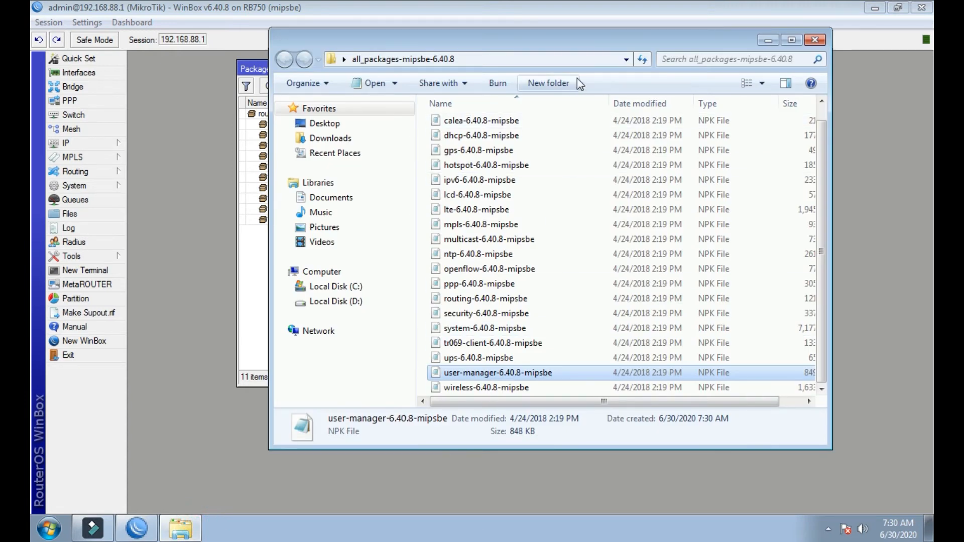
{"action": "left_click_drag", "start_coordinate": [576, 39], "coordinate": [525, 141]}
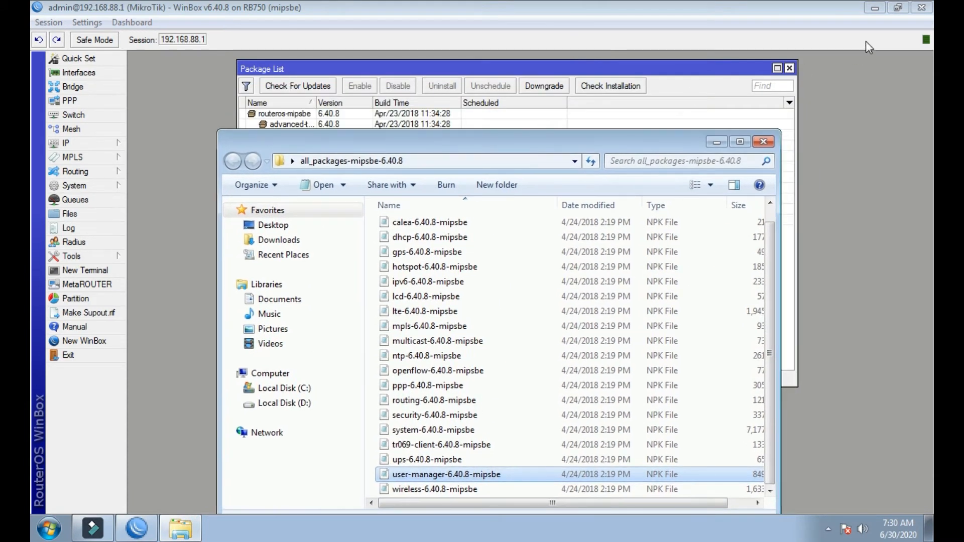
{"action": "left_click", "coordinate": [898, 8]}
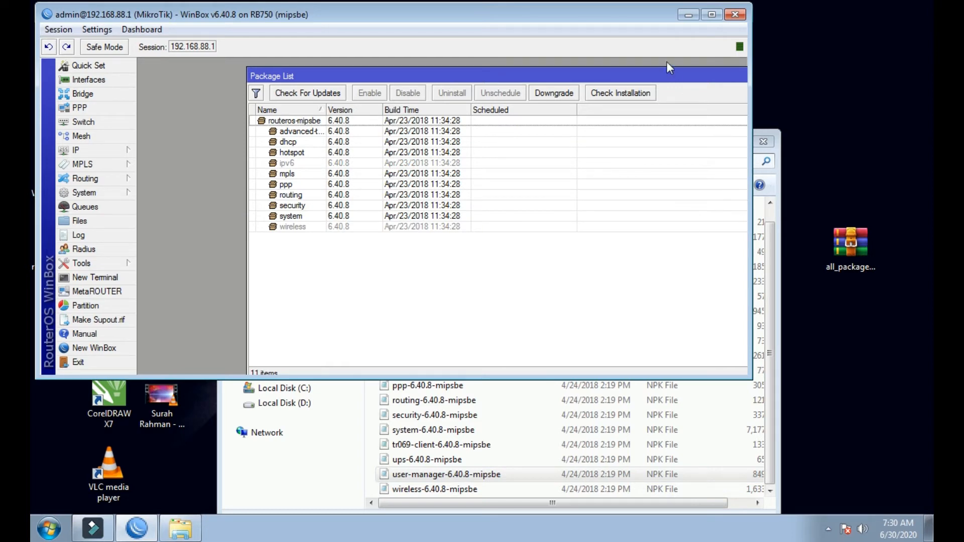
{"action": "left_click_drag", "start_coordinate": [646, 16], "coordinate": [516, 75]}
{"action": "left_click_drag", "start_coordinate": [646, 144], "coordinate": [898, 54]}
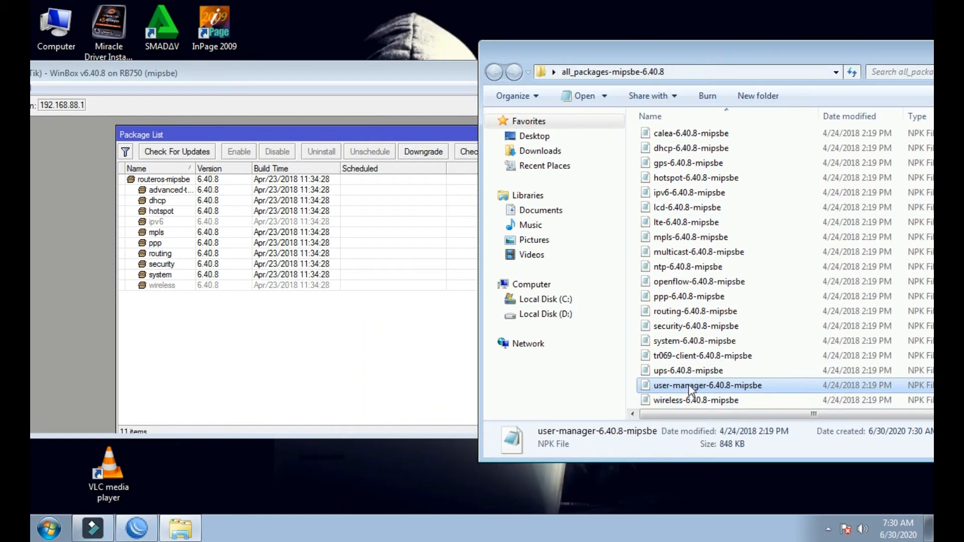
{"action": "left_click_drag", "start_coordinate": [296, 327], "coordinate": [294, 327]}
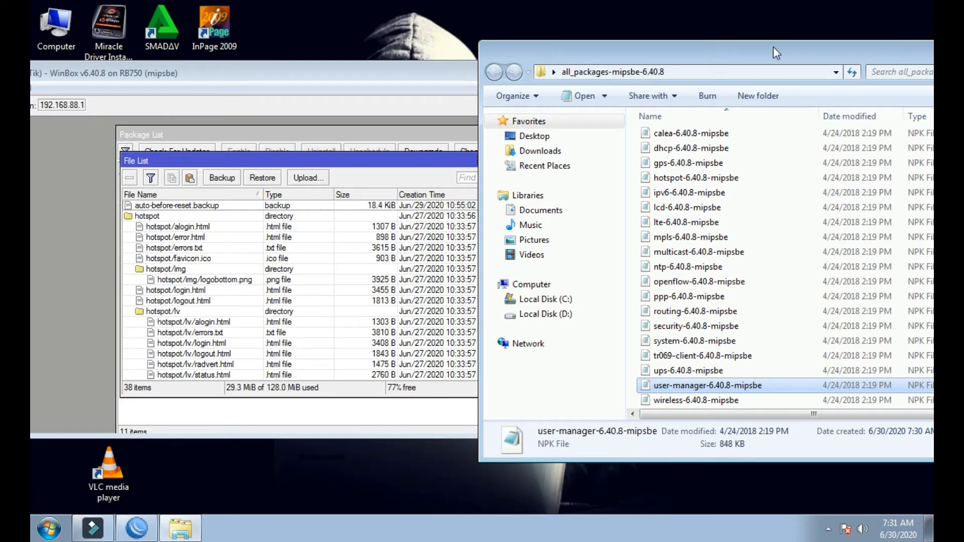
- Close the package folder and the File List, maximize the router window, and open the System menu
{"action": "left_click_drag", "start_coordinate": [776, 52], "coordinate": [524, 108]}
{"action": "left_click", "coordinate": [761, 109]}
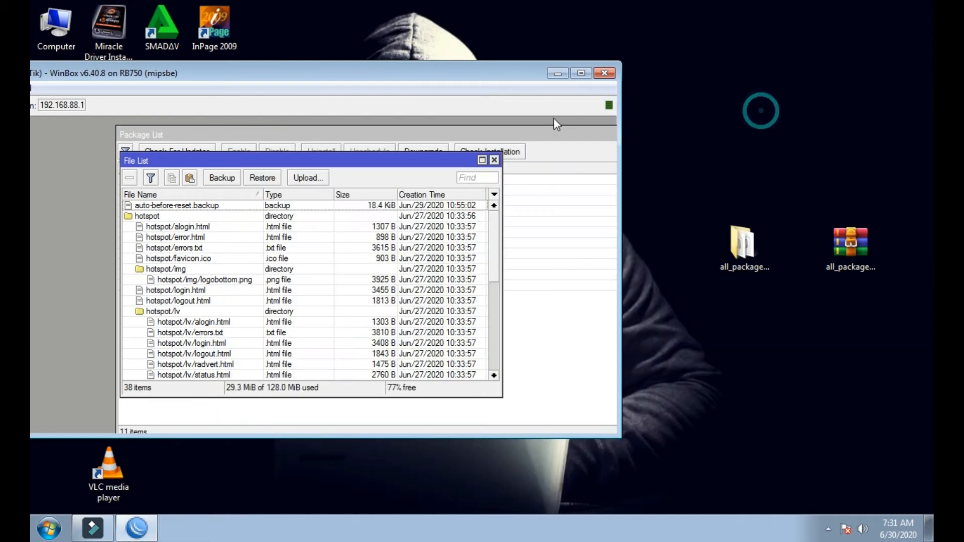
{"action": "left_click", "coordinate": [579, 70]}
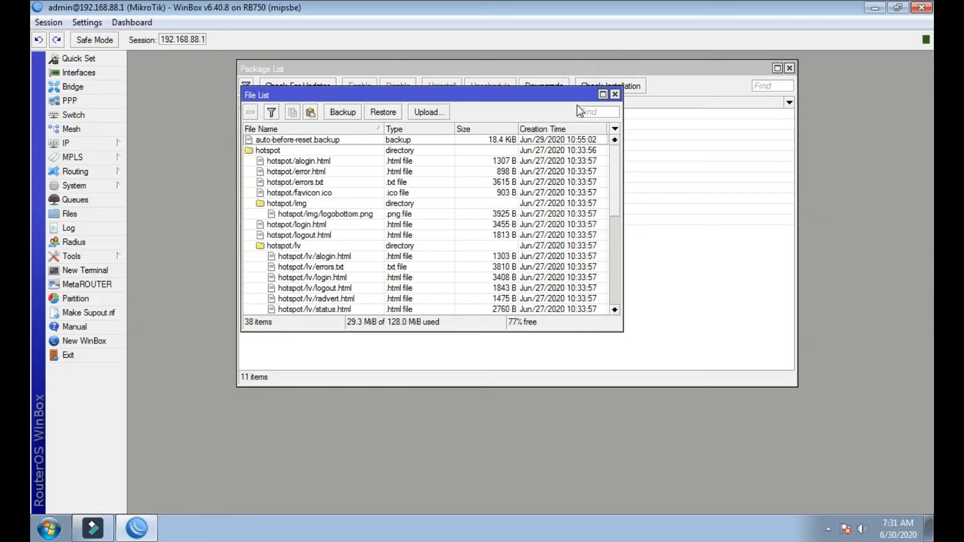
{"action": "left_click", "coordinate": [614, 95]}
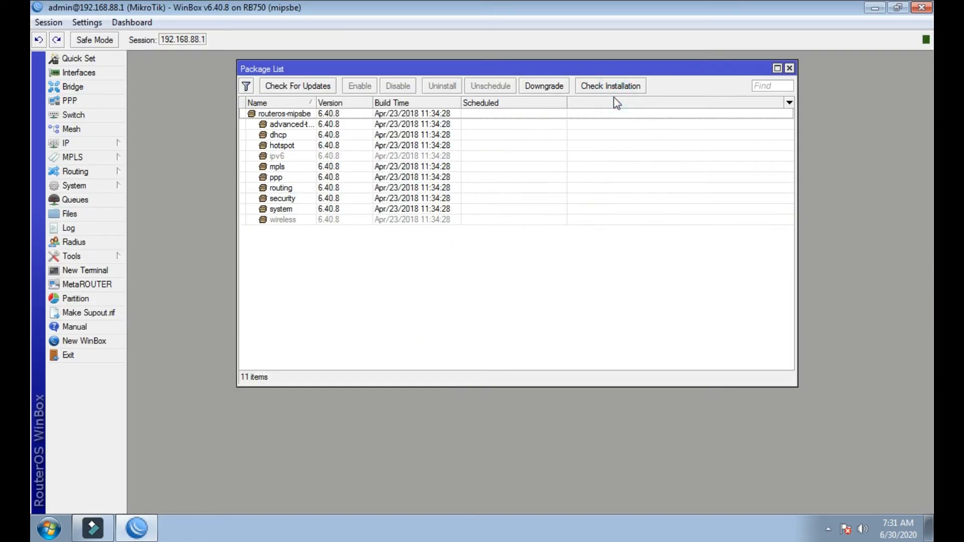
{"action": "left_click", "coordinate": [76, 186]}
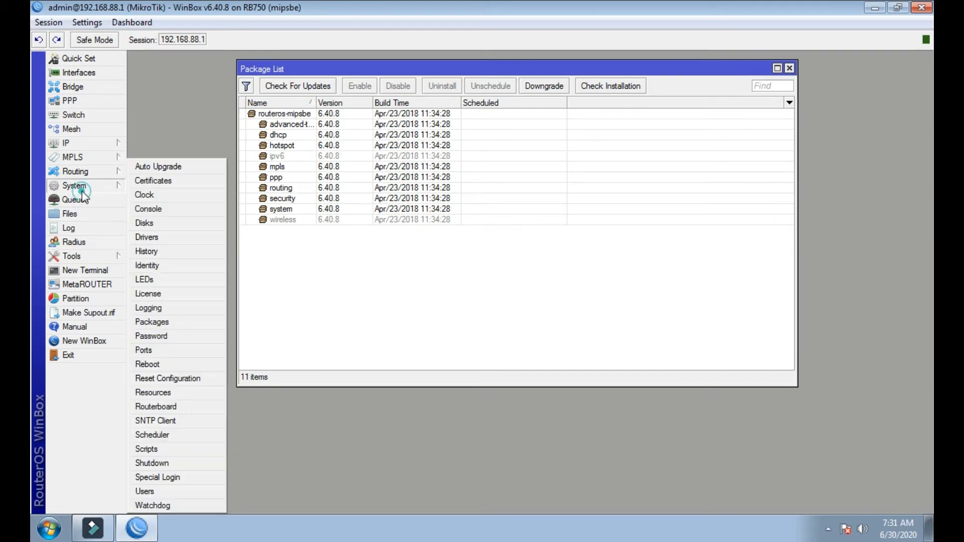
- Reboot the router from System > Reboot and confirm with Yes
{"action": "left_click", "coordinate": [156, 365]}
{"action": "left_click", "coordinate": [505, 278]}
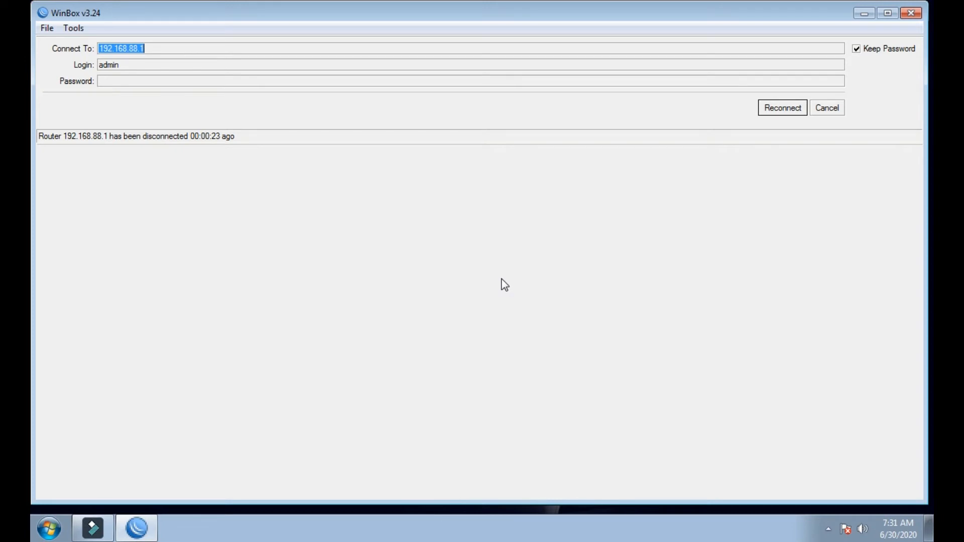
- Cancel reconnection, refresh Neighbors until the RB750 appears, and connect to it by MAC address
{"action": "left_click", "coordinate": [818, 112]}
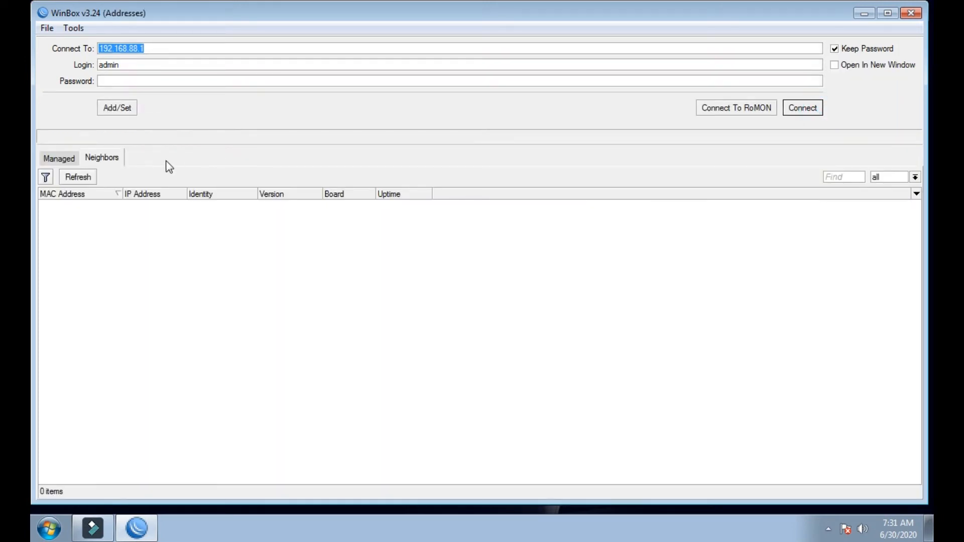
{"action": "left_click", "coordinate": [80, 178]}
{"action": "left_click", "coordinate": [79, 184]}
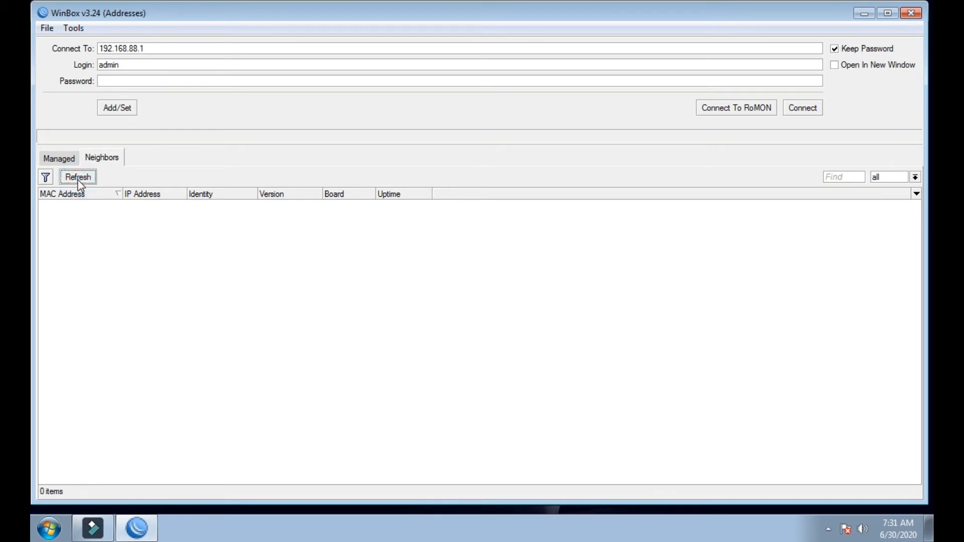
{"action": "left_click", "coordinate": [78, 181]}
{"action": "left_click", "coordinate": [77, 178]}
{"action": "left_click", "coordinate": [78, 178]}
{"action": "left_click", "coordinate": [60, 162]}
{"action": "left_click", "coordinate": [87, 156]}
{"action": "left_click", "coordinate": [71, 178]}
{"action": "left_click", "coordinate": [76, 177]}
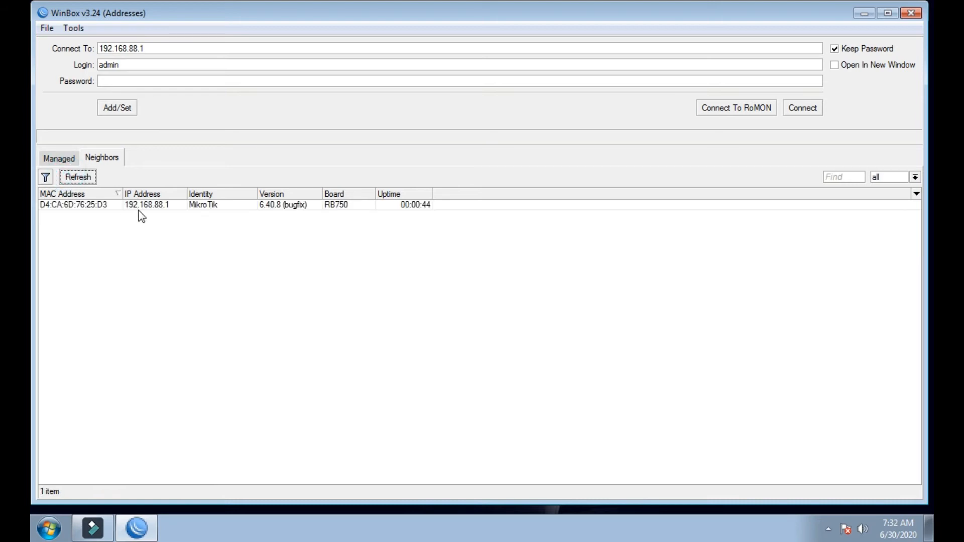
{"action": "left_click", "coordinate": [64, 208]}
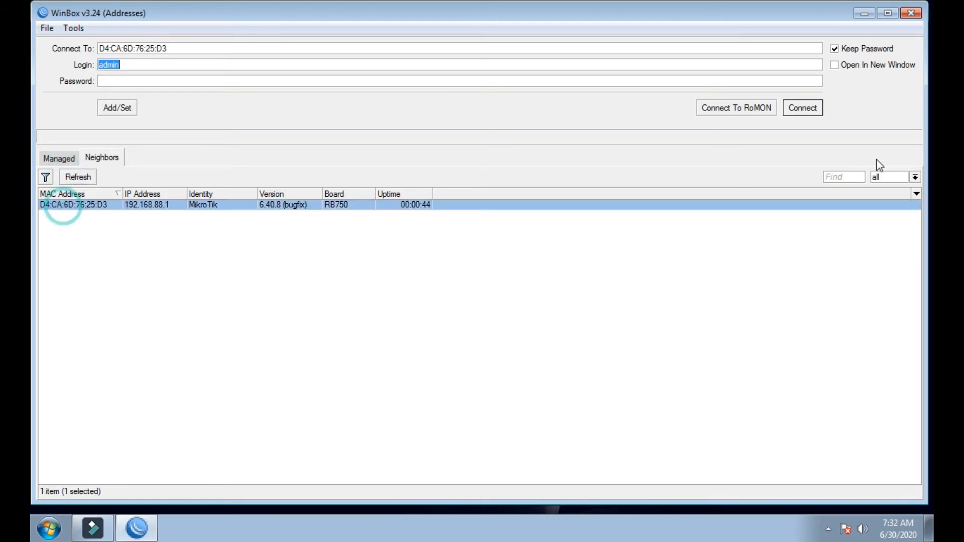
{"action": "left_click", "coordinate": [813, 112]}
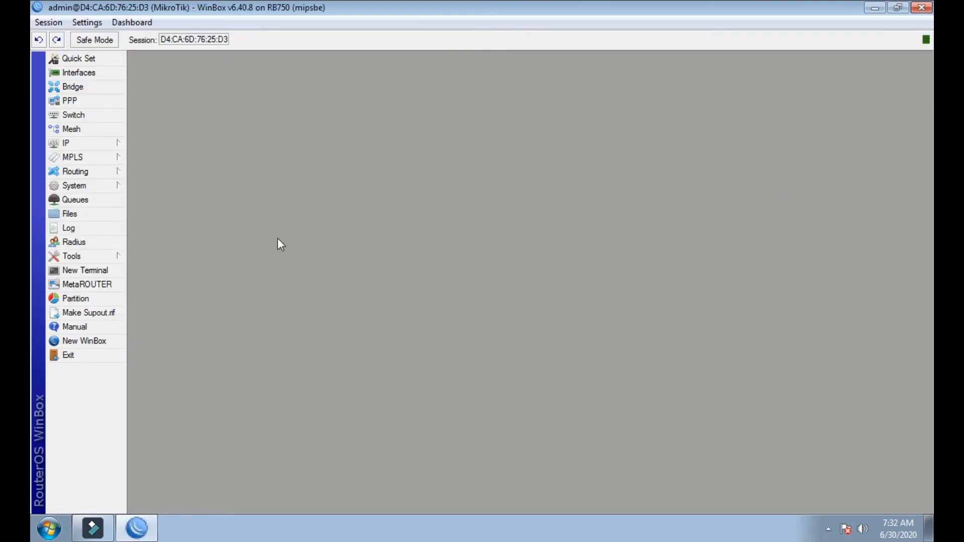
{"action": "left_click", "coordinate": [70, 185]}
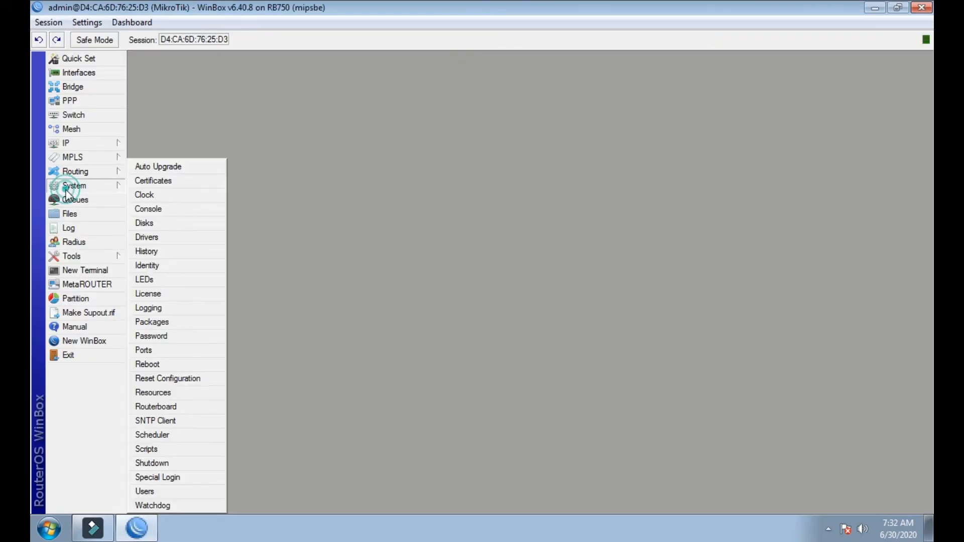
{"action": "left_click", "coordinate": [160, 324]}
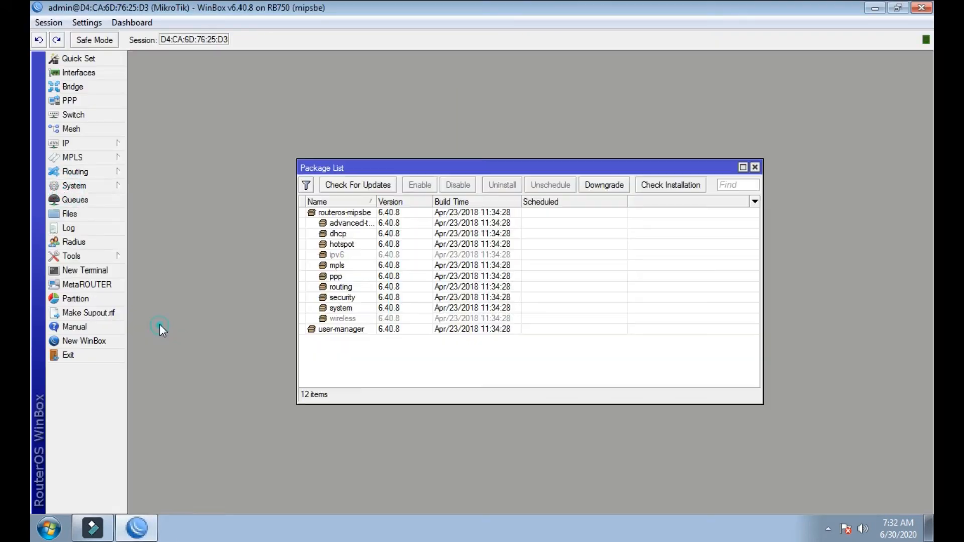
{"action": "left_click", "coordinate": [351, 330]}
{"action": "left_click_drag", "start_coordinate": [465, 167], "coordinate": [408, 136]}
{"action": "left_click", "coordinate": [274, 318]}
{"action": "left_click", "coordinate": [288, 302]}
{"action": "left_click", "coordinate": [282, 318]}
{"action": "left_click", "coordinate": [292, 301]}
{"action": "left_click", "coordinate": [304, 319]}
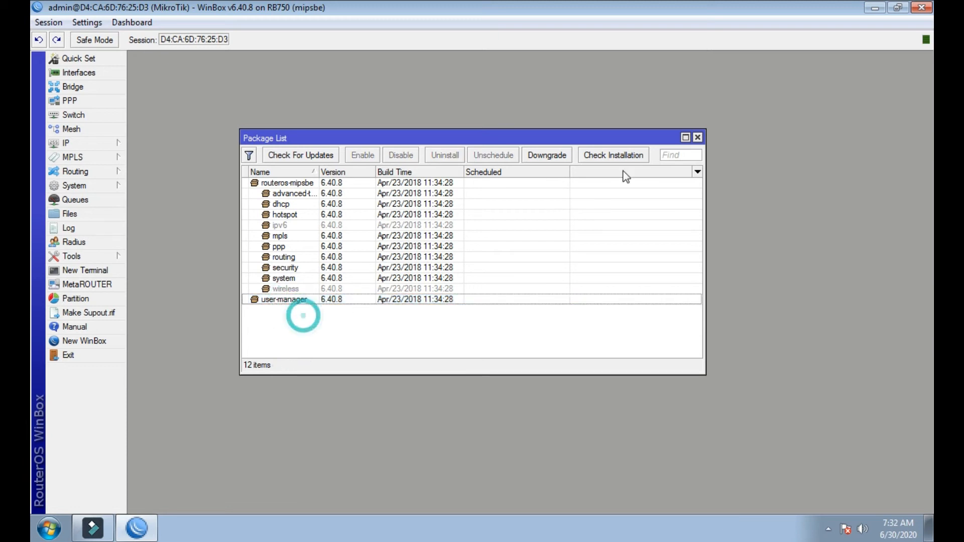
{"action": "left_click", "coordinate": [698, 137]}
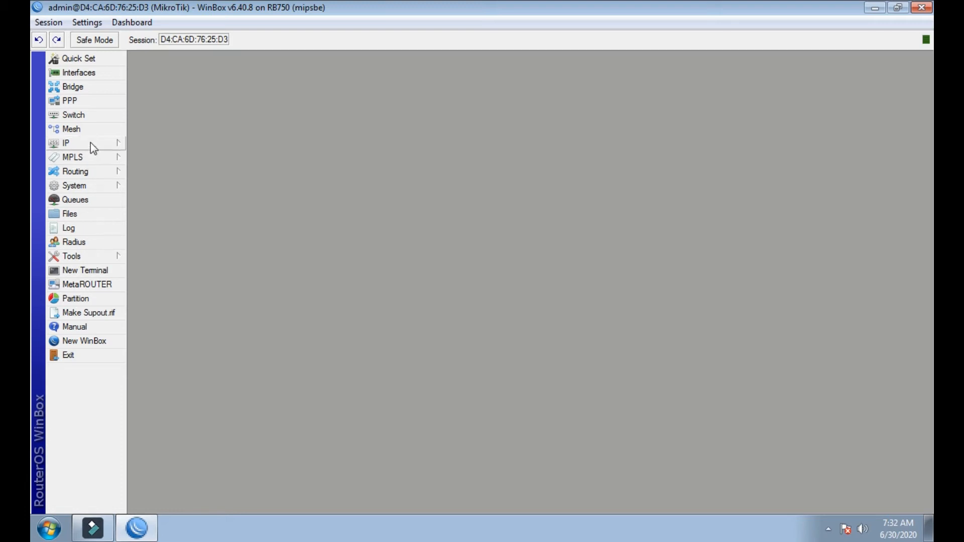
- Tick Use RADIUS in hotspot server profile hsprof1, apply and save, then close Hotspot
{"action": "left_click", "coordinate": [90, 142]}
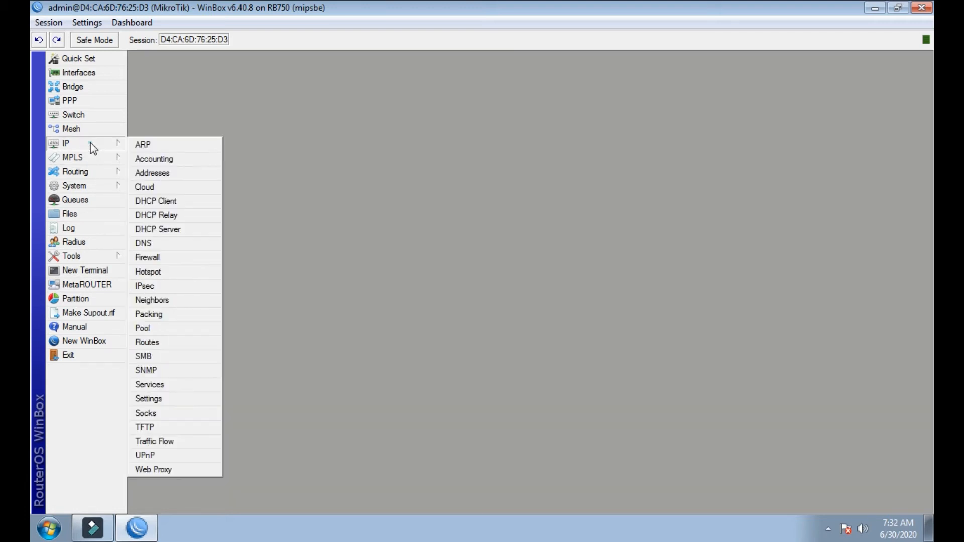
{"action": "left_click", "coordinate": [147, 272]}
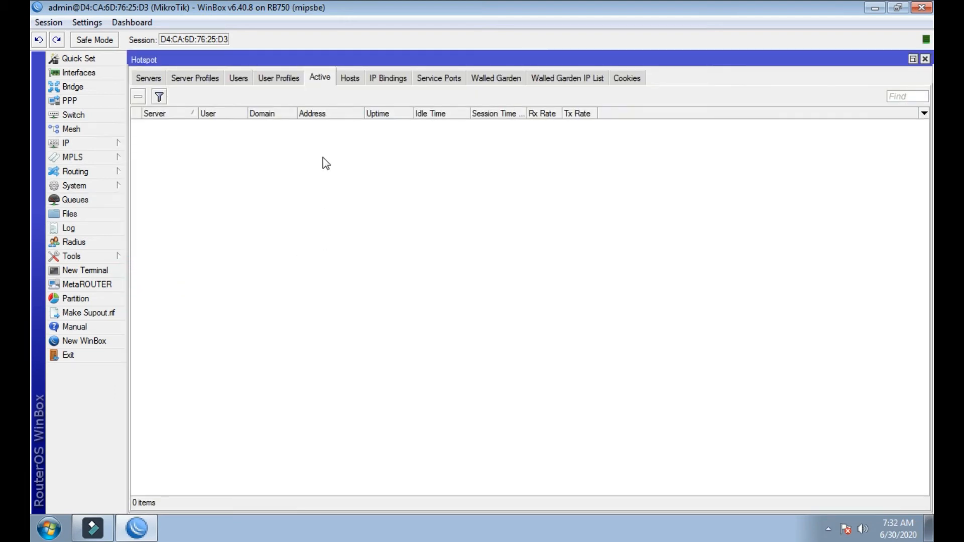
{"action": "left_click", "coordinate": [181, 81]}
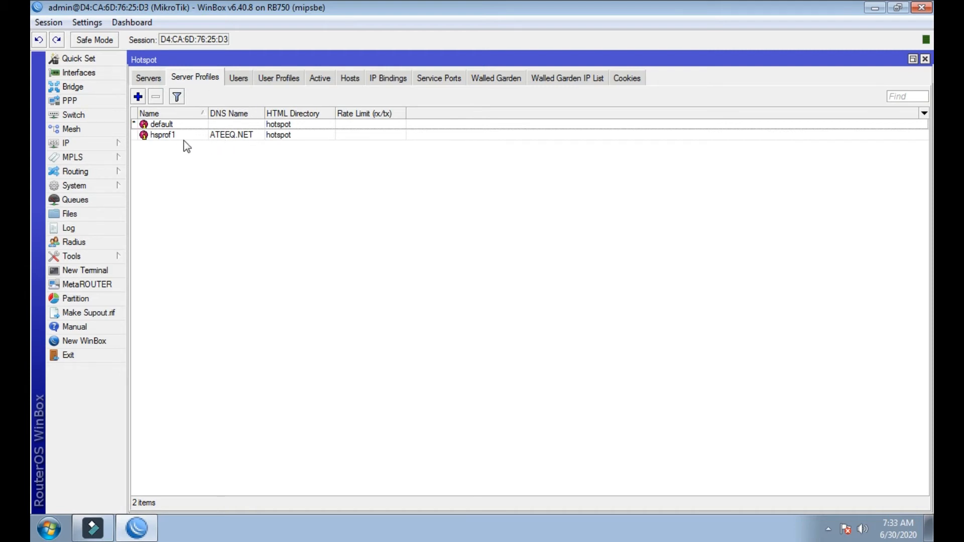
{"action": "left_click", "coordinate": [161, 135]}
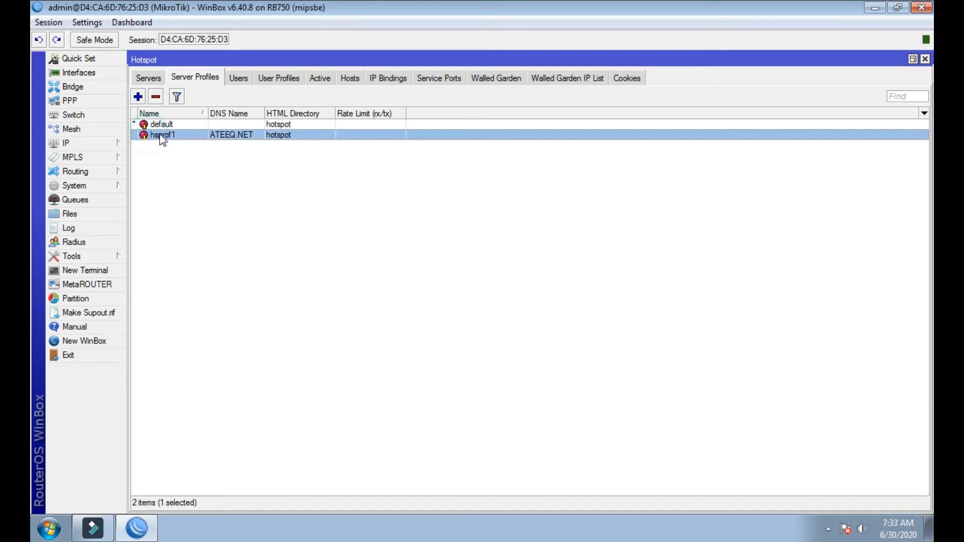
{"action": "double_click", "coordinate": [191, 133]}
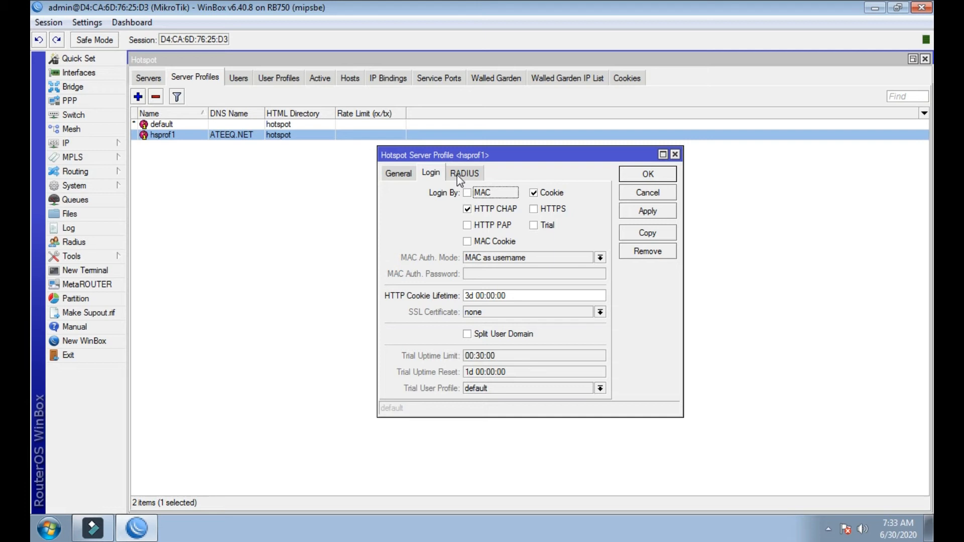
{"action": "left_click", "coordinate": [471, 176]}
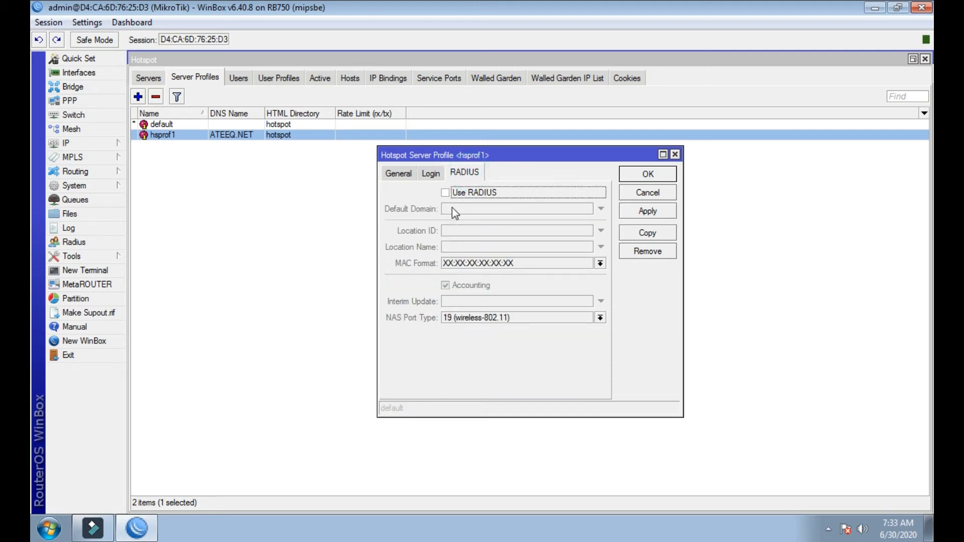
{"action": "left_click", "coordinate": [445, 194]}
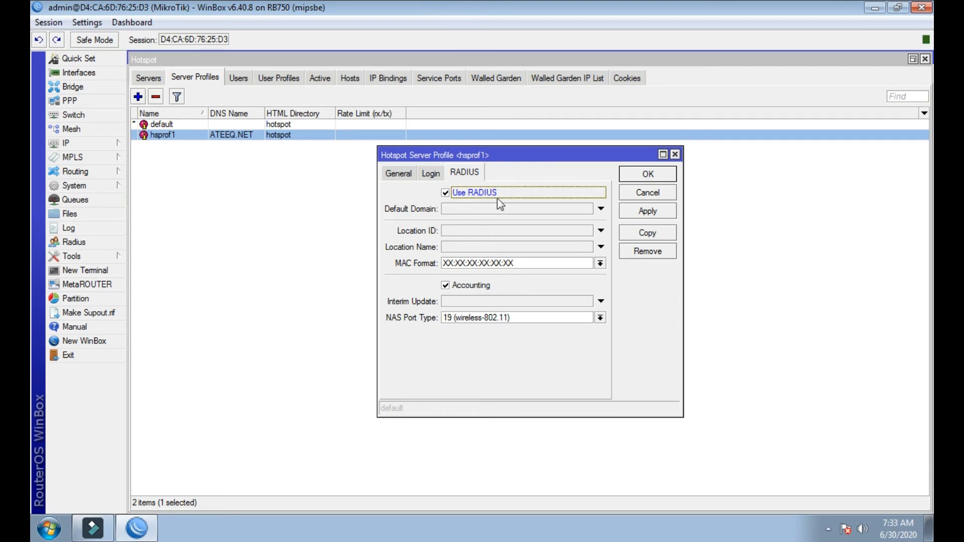
{"action": "left_click", "coordinate": [642, 214]}
{"action": "left_click", "coordinate": [645, 180]}
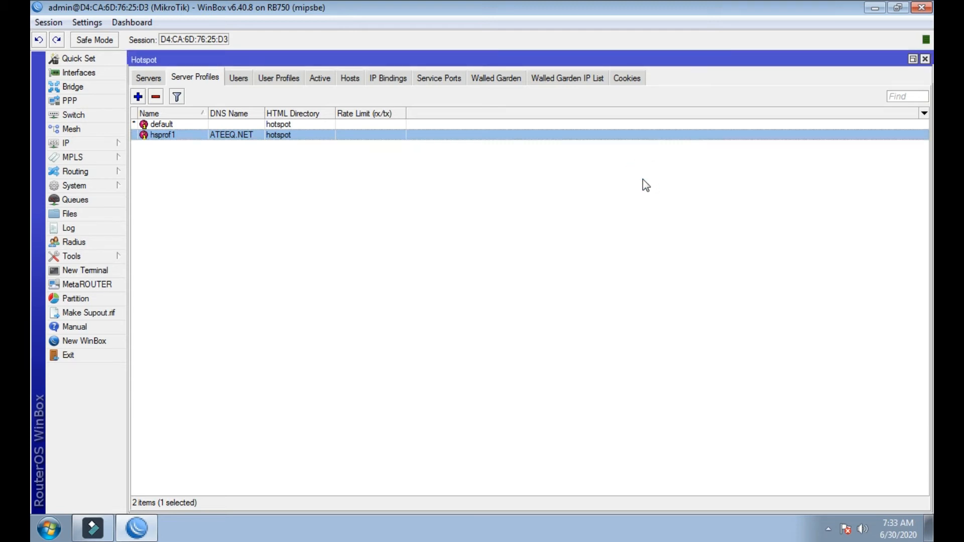
{"action": "left_click", "coordinate": [924, 59]}
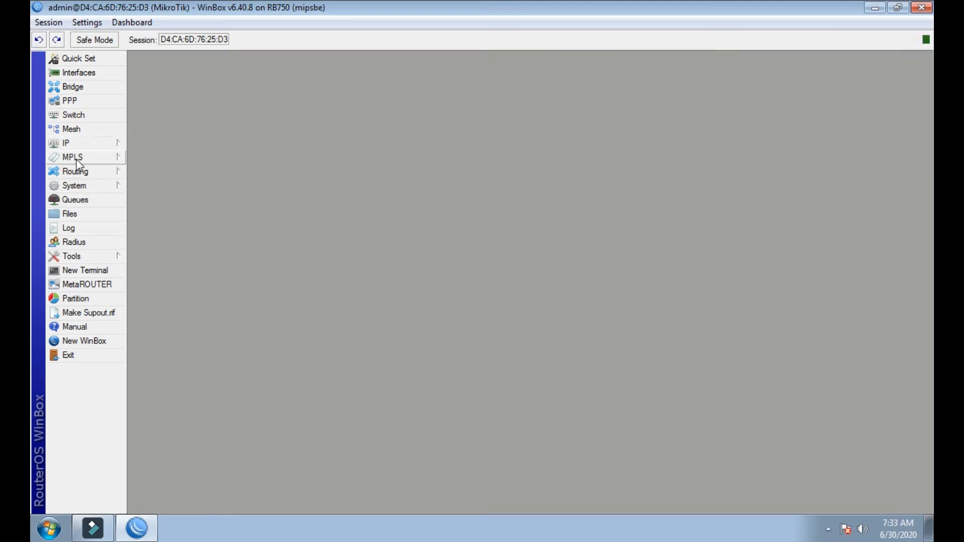
- Add a new entry in the Radius list and set it to serve the hotspot service
{"action": "left_click", "coordinate": [75, 243]}
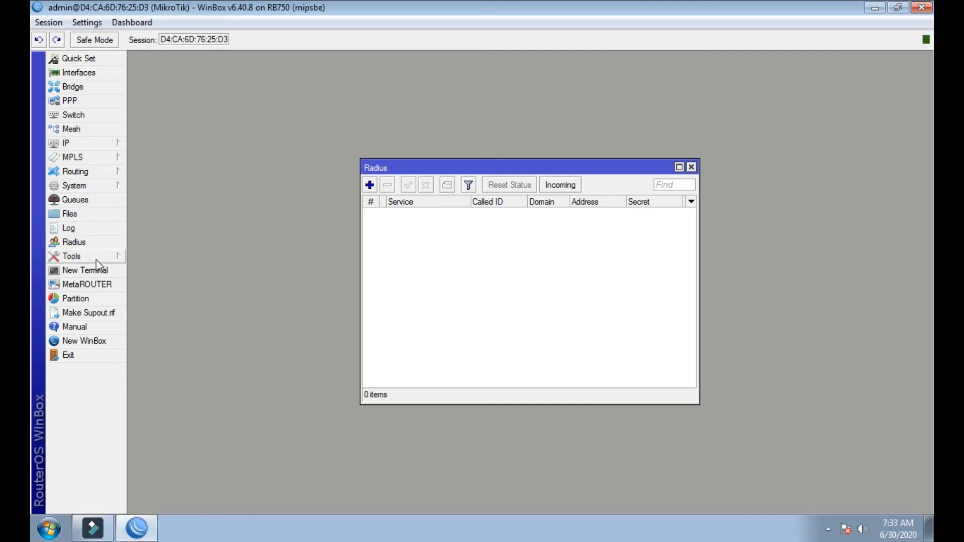
{"action": "left_click", "coordinate": [369, 185]}
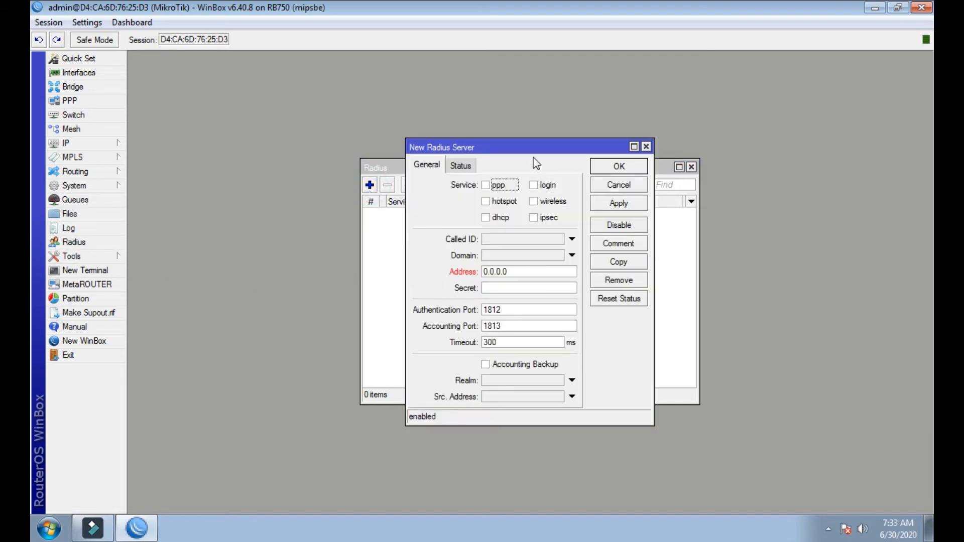
{"action": "left_click_drag", "start_coordinate": [522, 144], "coordinate": [409, 105]}
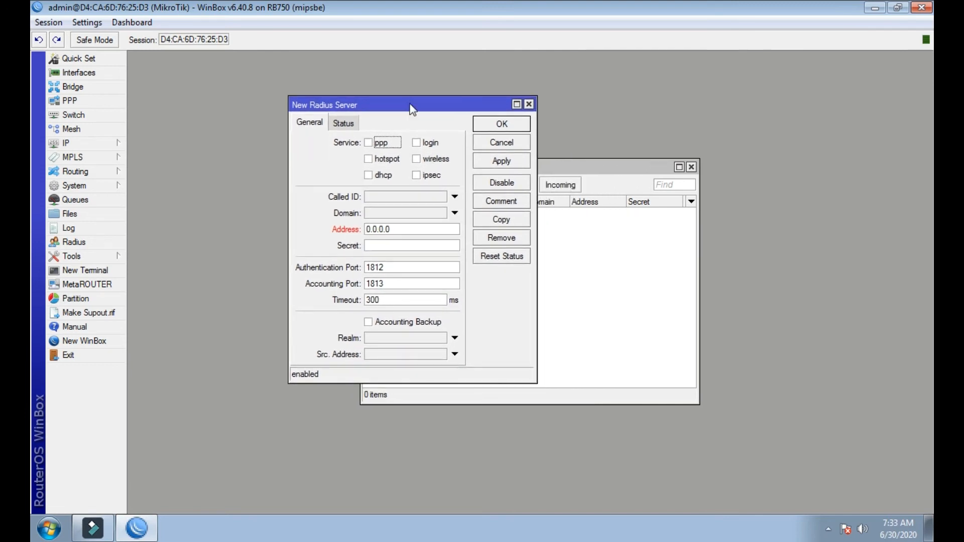
{"action": "left_click_drag", "start_coordinate": [536, 382], "coordinate": [655, 418]}
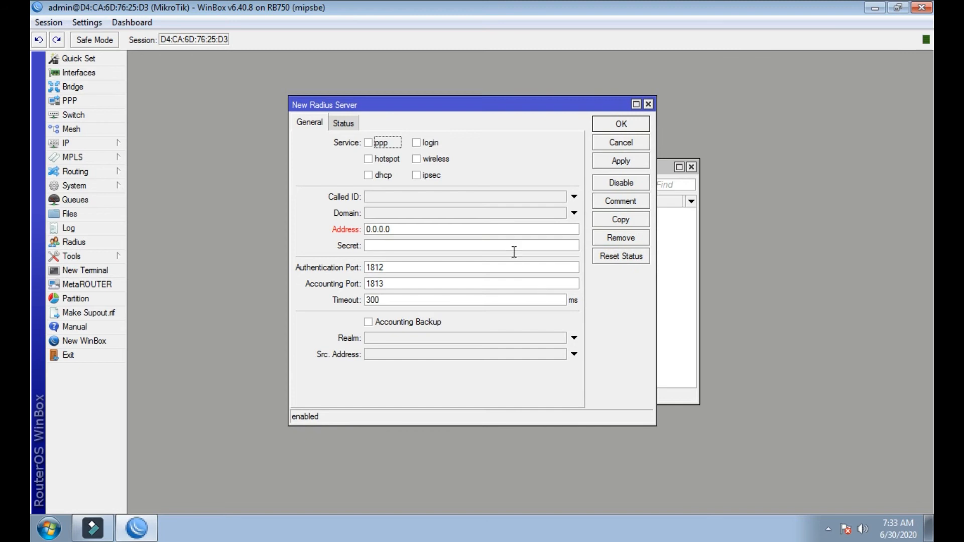
{"action": "left_click", "coordinate": [369, 159]}
- Set the server address to 127.0.0.1, enter the shared secret, and apply
{"action": "double_click", "coordinate": [421, 229]}
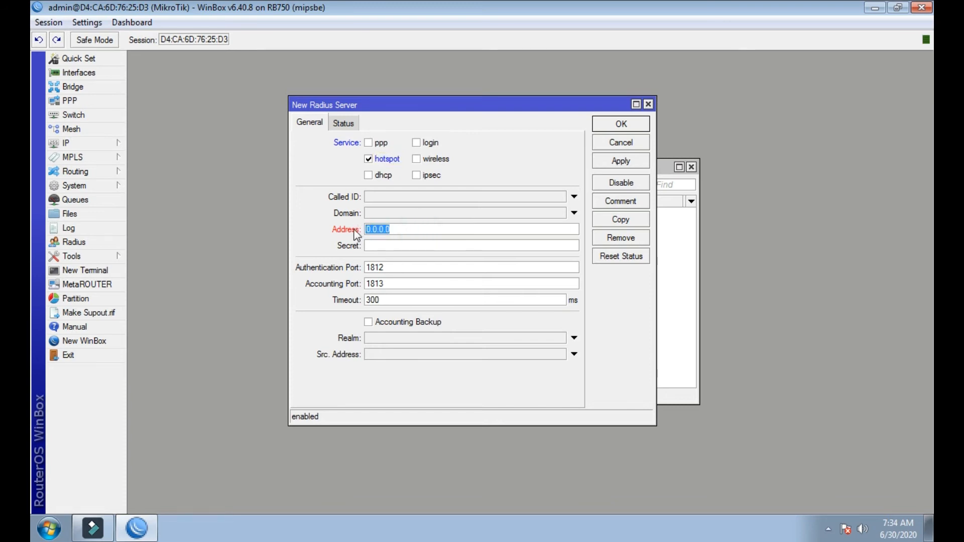
{"action": "type", "text": "127"}
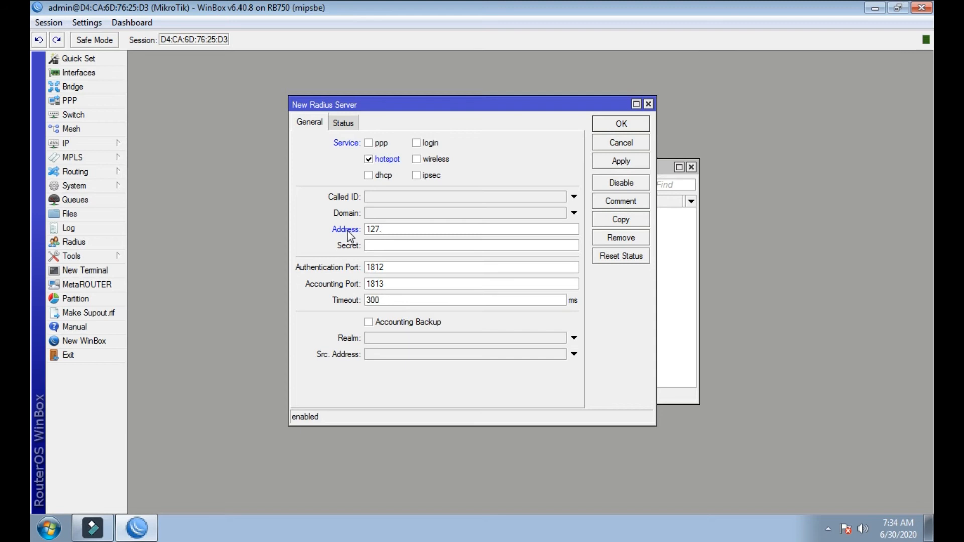
{"action": "type", "text": ".0.0.1"}
{"action": "left_click", "coordinate": [381, 243]}
{"action": "type", "text": "1234"}
{"action": "left_click_drag", "start_coordinate": [398, 246], "coordinate": [365, 248]}
{"action": "left_click", "coordinate": [383, 246]}
{"action": "left_click", "coordinate": [620, 160]}
- Save the 127.0.0.1 hotspot RADIUS entry and reopen it to check the stored secret
{"action": "left_click", "coordinate": [620, 124]}
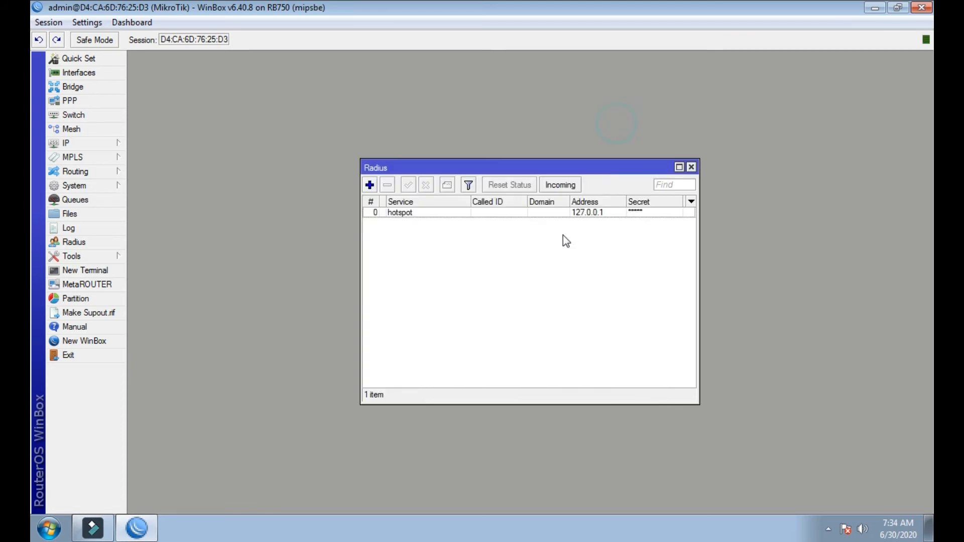
{"action": "left_click", "coordinate": [477, 216]}
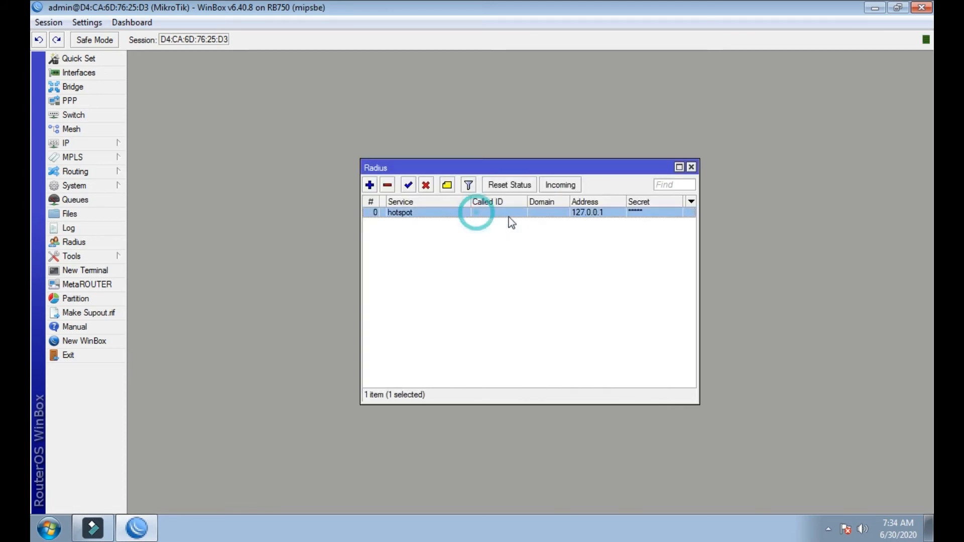
{"action": "double_click", "coordinate": [593, 216]}
{"action": "double_click", "coordinate": [410, 245]}
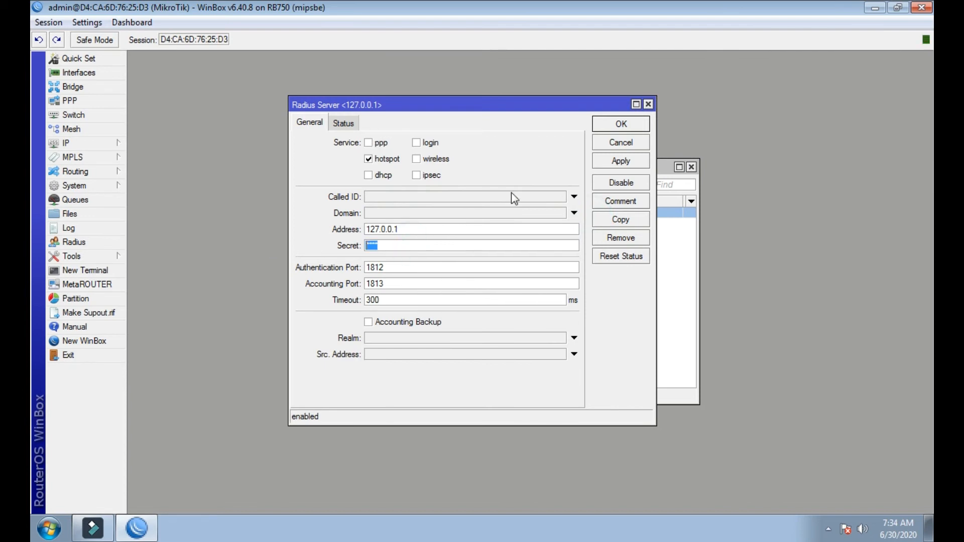
{"action": "left_click", "coordinate": [647, 105]}
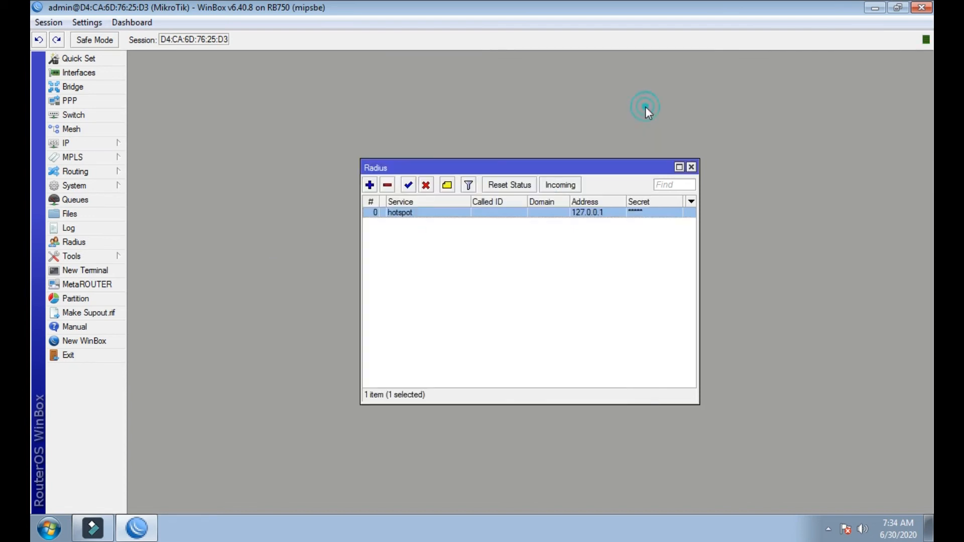
{"action": "left_click", "coordinate": [434, 259]}
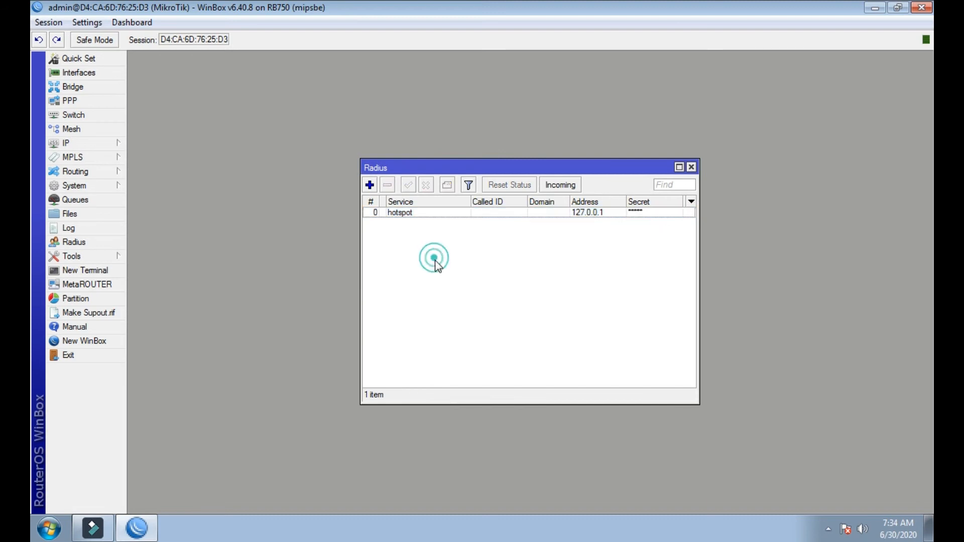
- Enable accepting incoming RADIUS requests and close the Radius list
{"action": "left_click", "coordinate": [576, 190]}
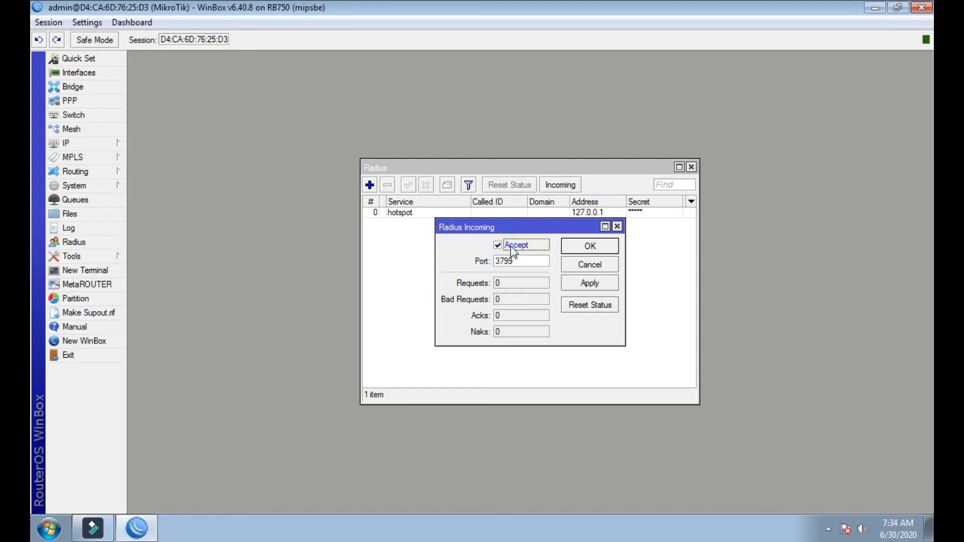
{"action": "left_click", "coordinate": [581, 251]}
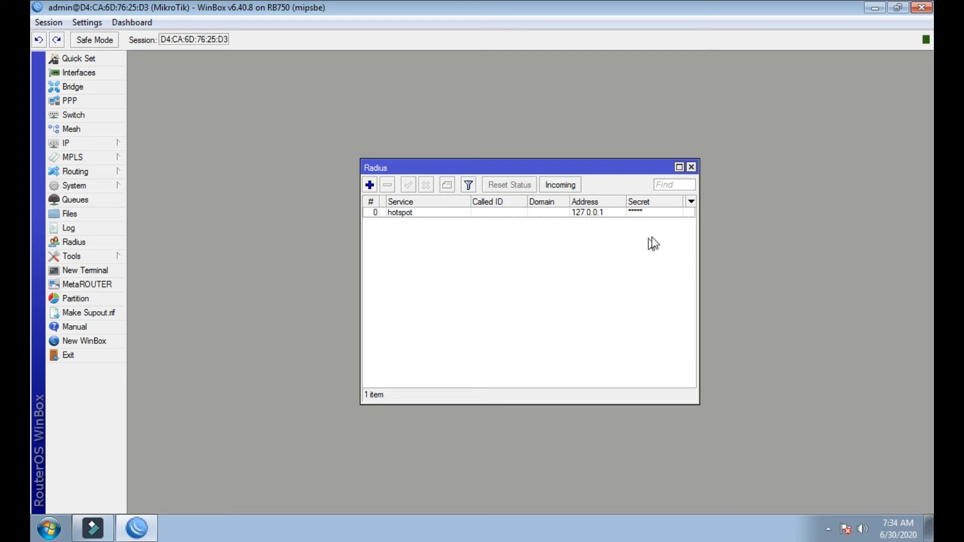
{"action": "left_click", "coordinate": [691, 167]}
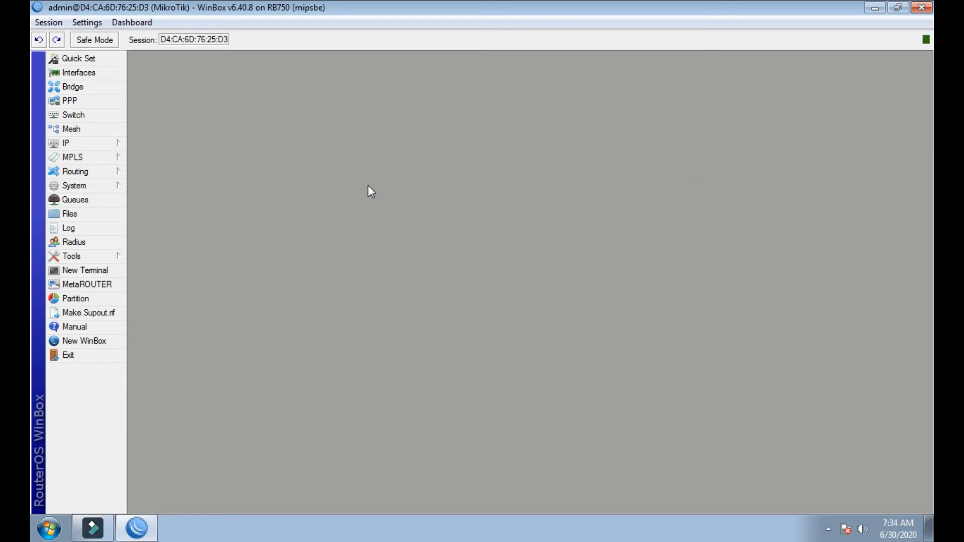
- Open IP > Addresses and open the 192.168.1.4/24 WAN address entry
{"action": "left_click", "coordinate": [82, 143]}
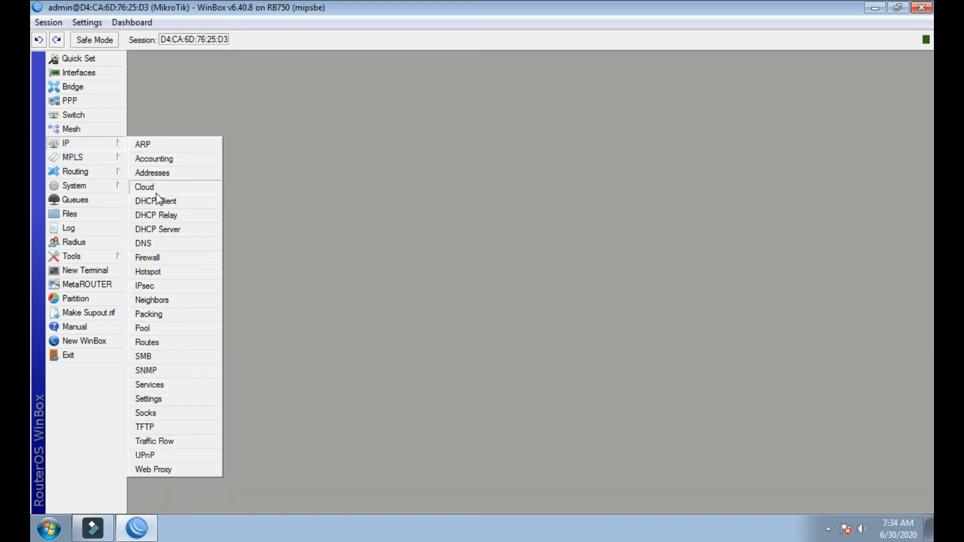
{"action": "left_click", "coordinate": [159, 175]}
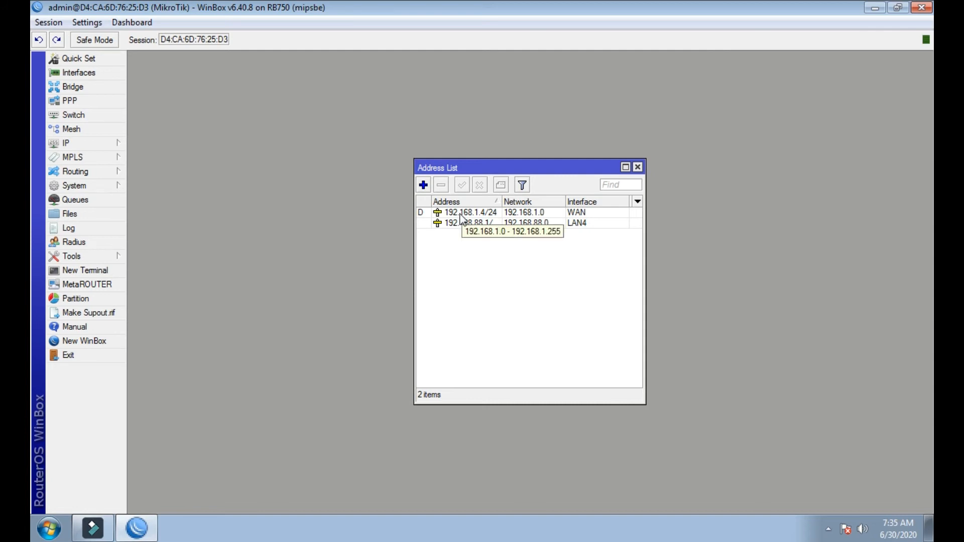
{"action": "left_click_drag", "start_coordinate": [414, 159], "coordinate": [232, 107]}
{"action": "left_click_drag", "start_coordinate": [644, 397], "coordinate": [703, 451]}
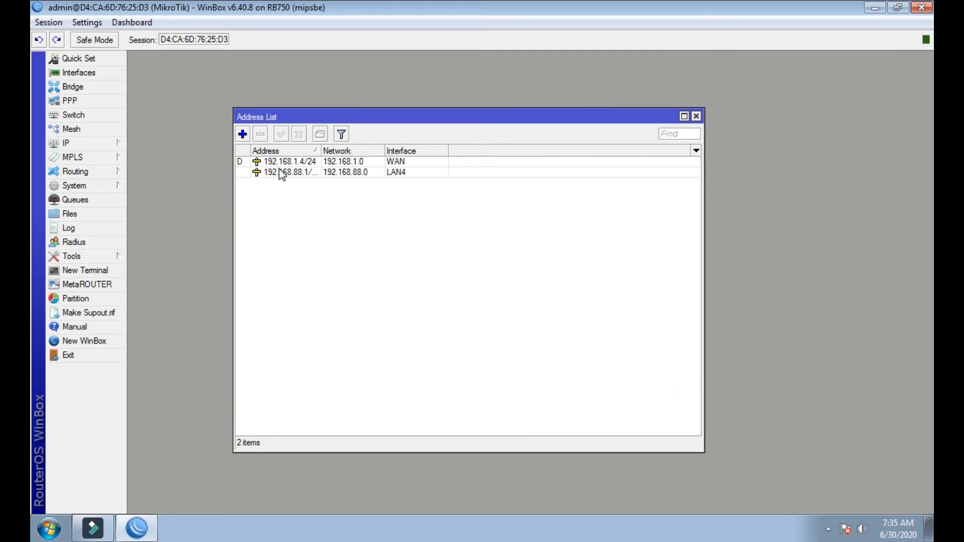
{"action": "left_click", "coordinate": [696, 117]}
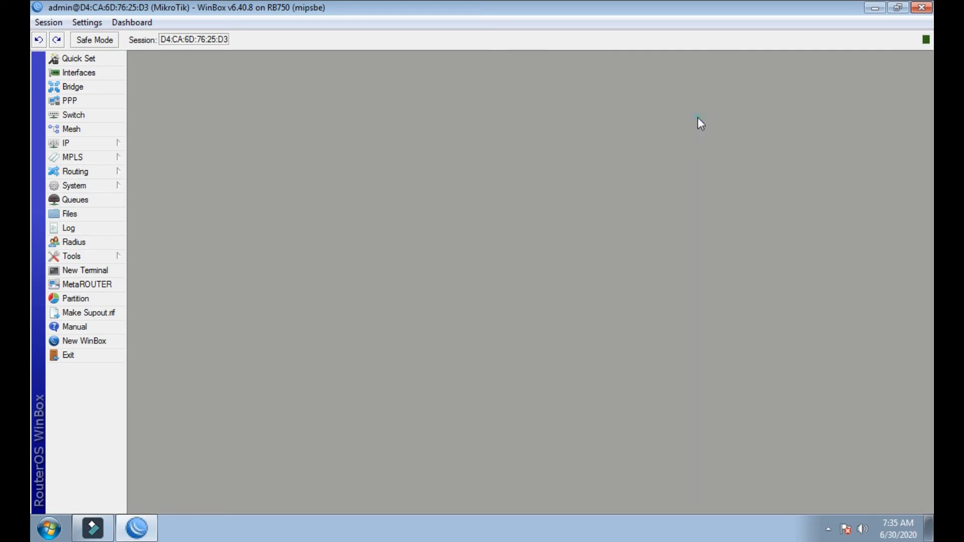
{"action": "left_click", "coordinate": [97, 145]}
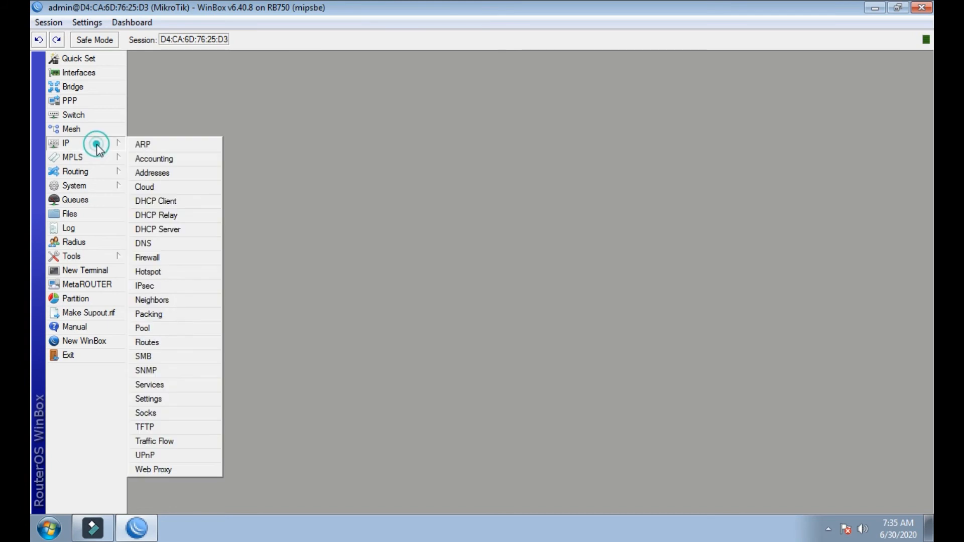
{"action": "left_click", "coordinate": [150, 174]}
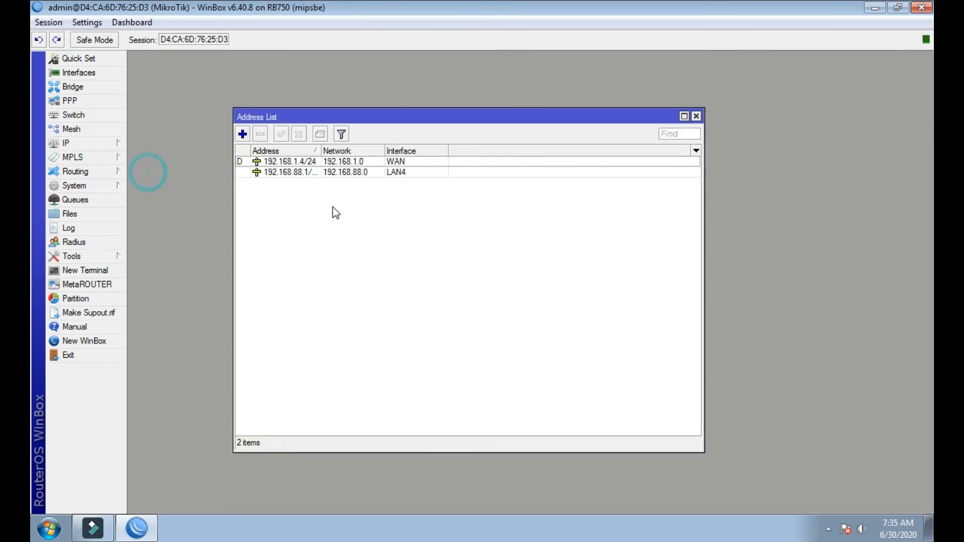
{"action": "left_click", "coordinate": [261, 165]}
{"action": "double_click", "coordinate": [261, 163]}
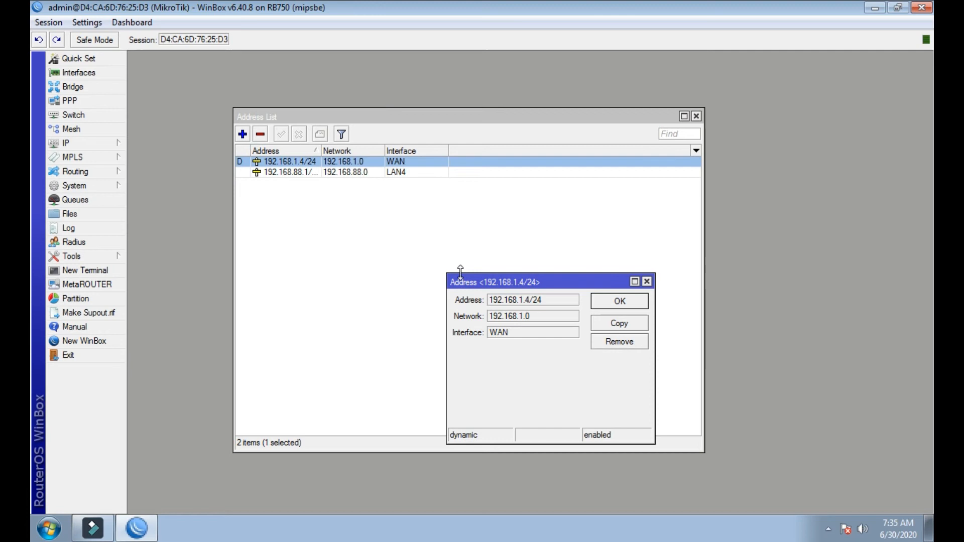
- Copy the WAN address 192.168.1.4 from the Address field and close the details
{"action": "left_click", "coordinate": [528, 301]}
{"action": "left_click_drag", "start_coordinate": [533, 300], "coordinate": [495, 302]}
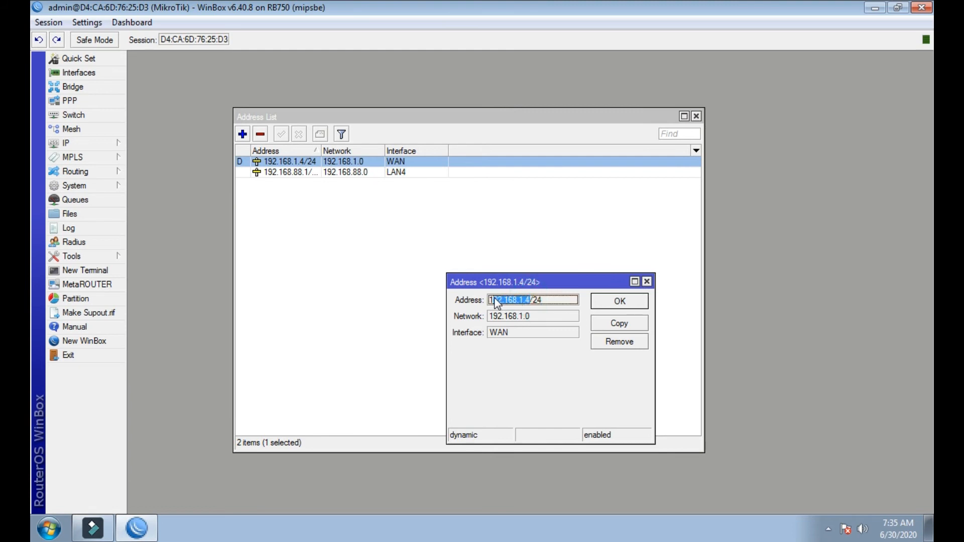
{"action": "right_click", "coordinate": [495, 302]}
{"action": "left_click", "coordinate": [508, 311]}
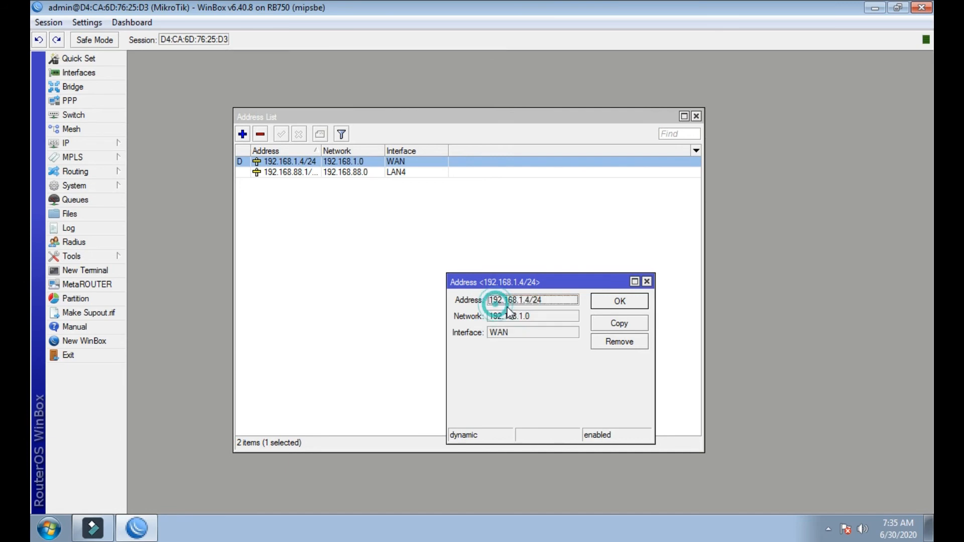
{"action": "left_click", "coordinate": [646, 281]}
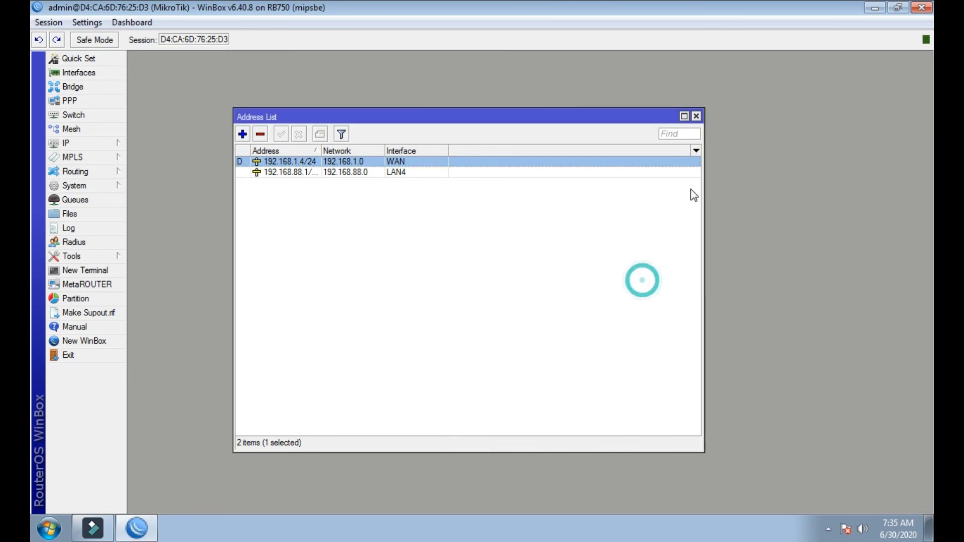
- Close the address list and WinBox, refresh the desktop, and launch Google Chrome
{"action": "left_click", "coordinate": [695, 116]}
{"action": "left_click", "coordinate": [921, 7]}
{"action": "right_click", "coordinate": [519, 181]}
{"action": "left_click", "coordinate": [537, 216]}
{"action": "double_click", "coordinate": [101, 152]}
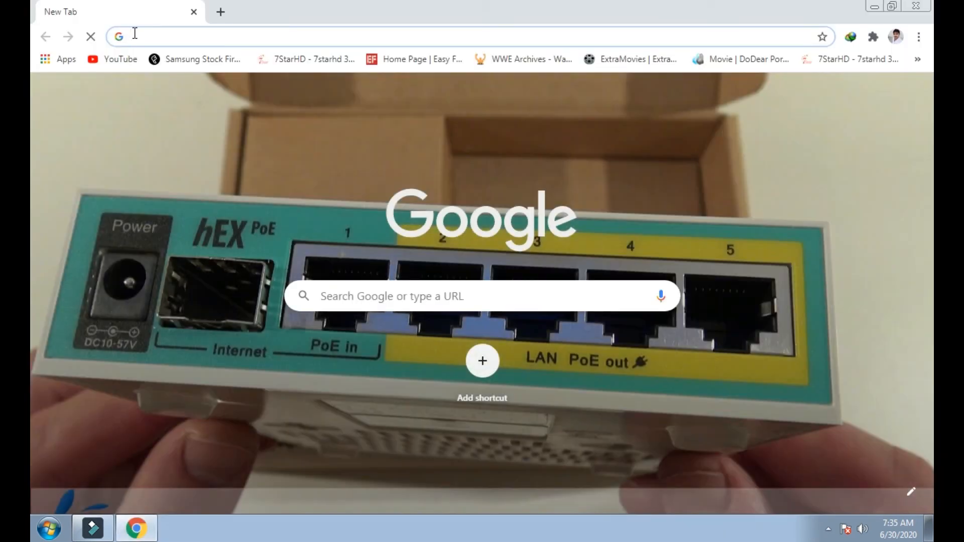
- Paste 192.168.1.4 into the address bar, add /userman, and load the page
{"action": "right_click", "coordinate": [133, 35]}
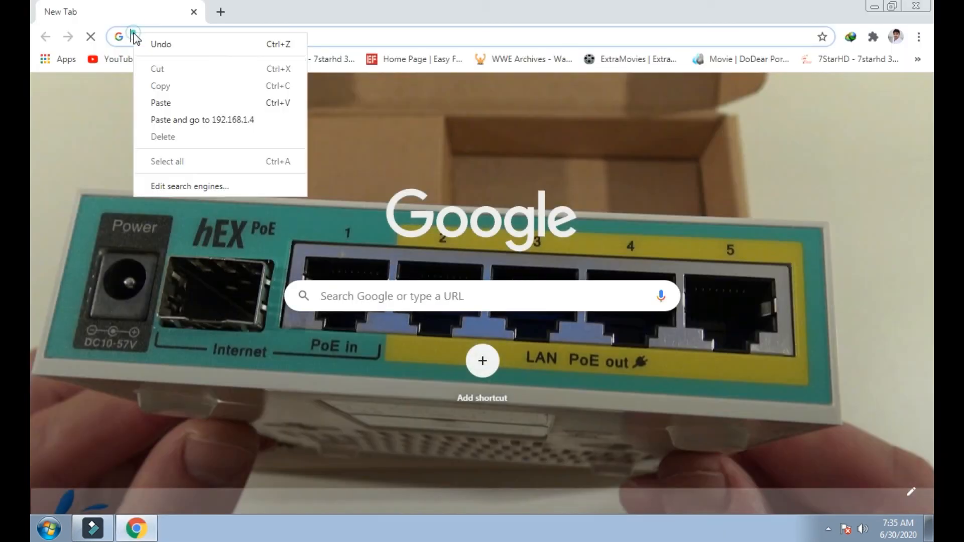
{"action": "left_click", "coordinate": [150, 102]}
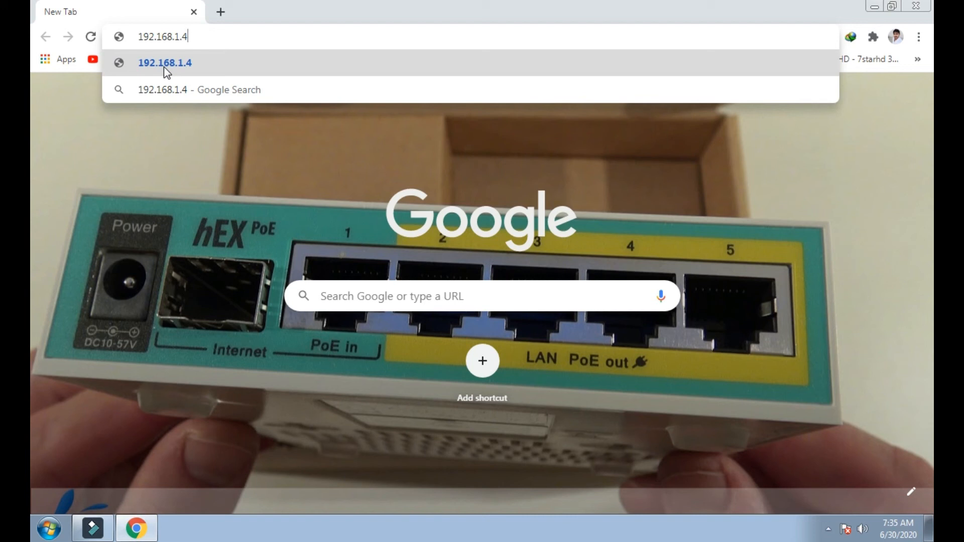
{"action": "type", "text": "/userman"}
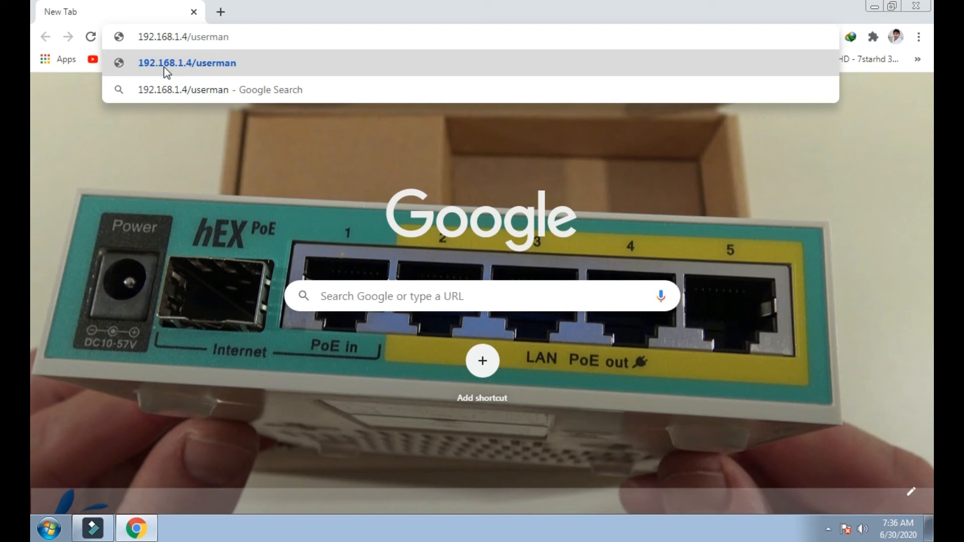
{"action": "key", "text": "Return"}
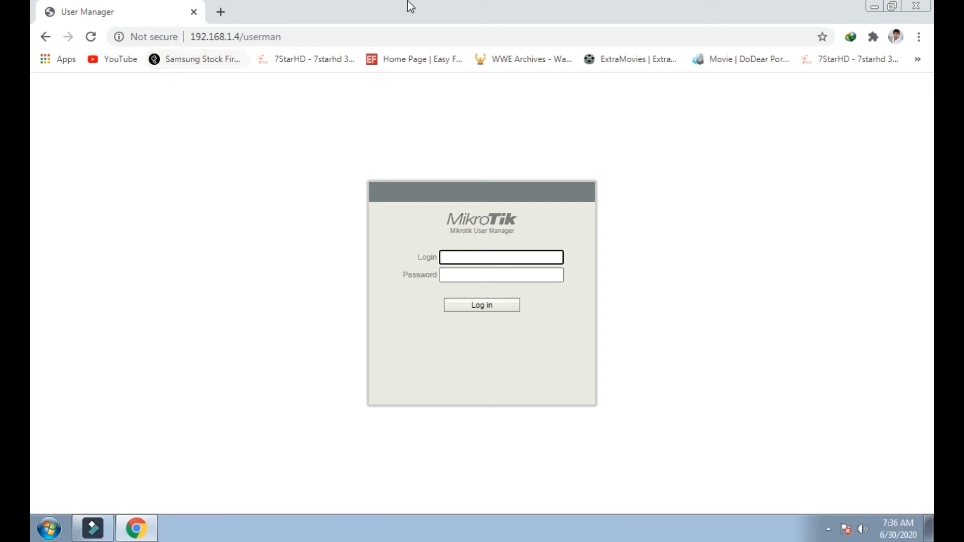
- Enter the login name on the User Manager login page and log in
{"action": "left_click", "coordinate": [504, 257]}
{"action": "type", "text": "dm"}
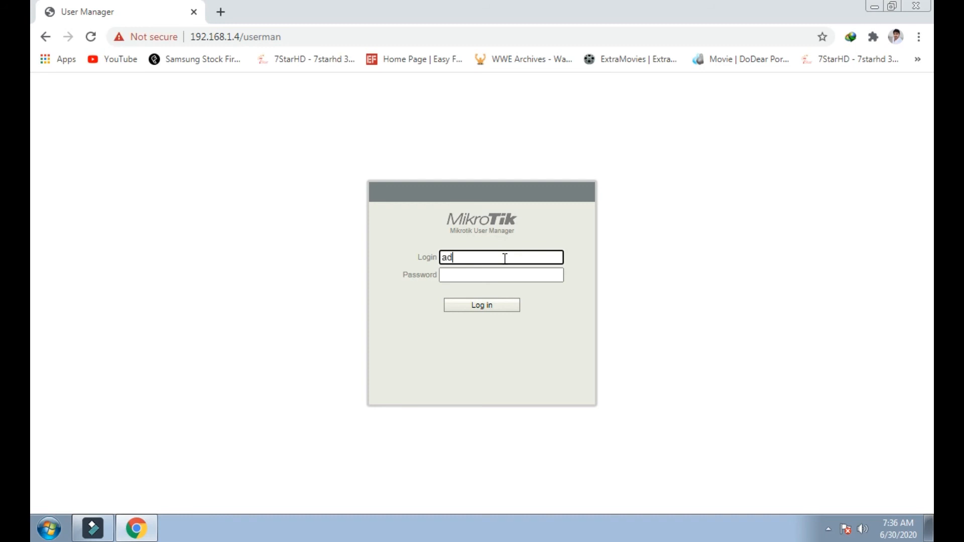
{"action": "type", "text": "in"}
{"action": "left_click", "coordinate": [501, 274]}
{"action": "left_click", "coordinate": [503, 263]}
{"action": "double_click", "coordinate": [476, 263]}
{"action": "left_click", "coordinate": [469, 305]}
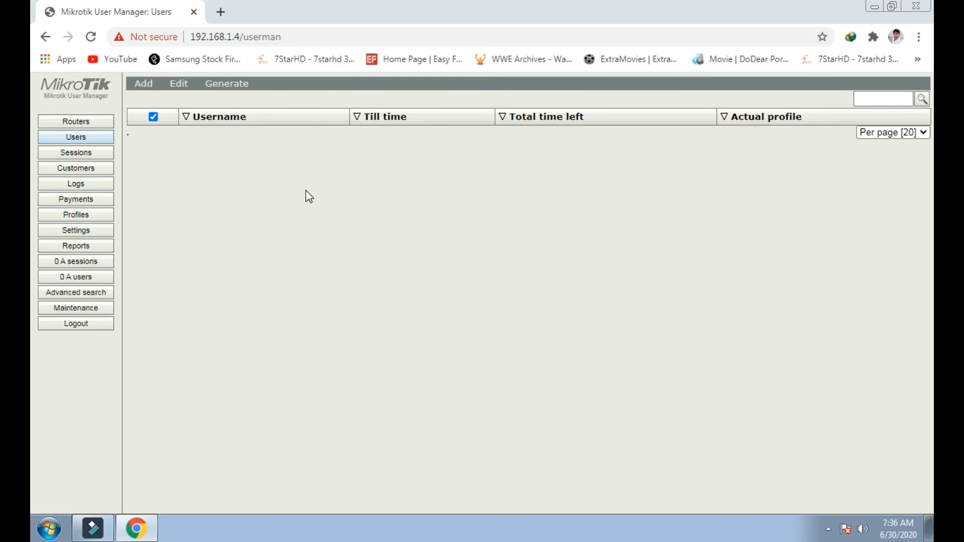
- Go to the Routers page and create a new router entry via Add > New
{"action": "left_click", "coordinate": [78, 126]}
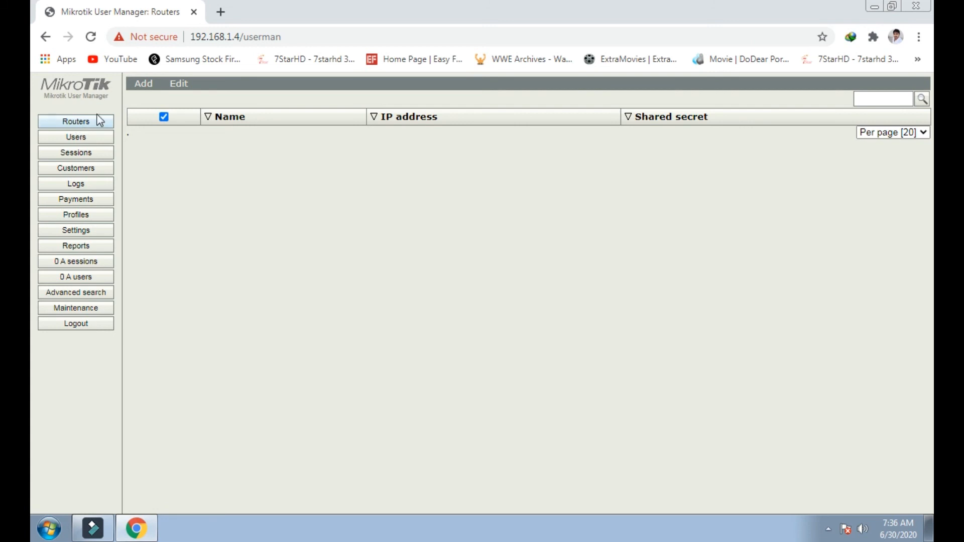
{"action": "left_click", "coordinate": [140, 88]}
{"action": "left_click", "coordinate": [142, 102]}
- Enter a name for the new router entry and set its IP address to 127.0.0.1
{"action": "left_click", "coordinate": [473, 204]}
{"action": "type", "text": "Ateeq"}
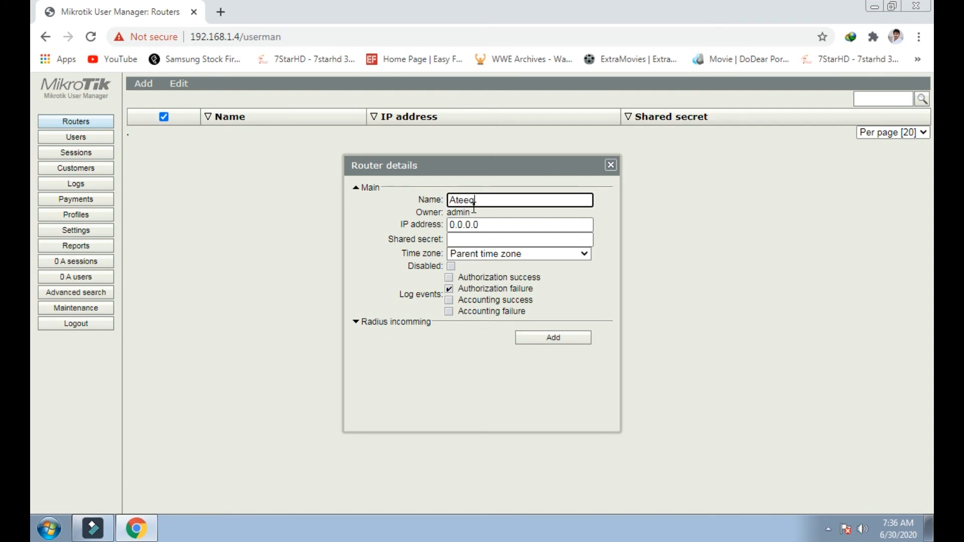
{"action": "key", "text": "Tab"}
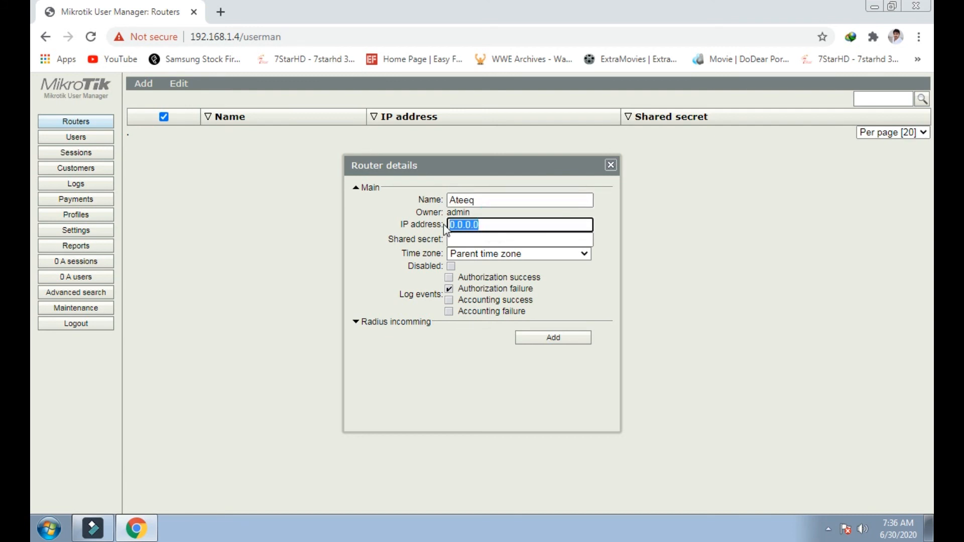
{"action": "type", "text": "12"}
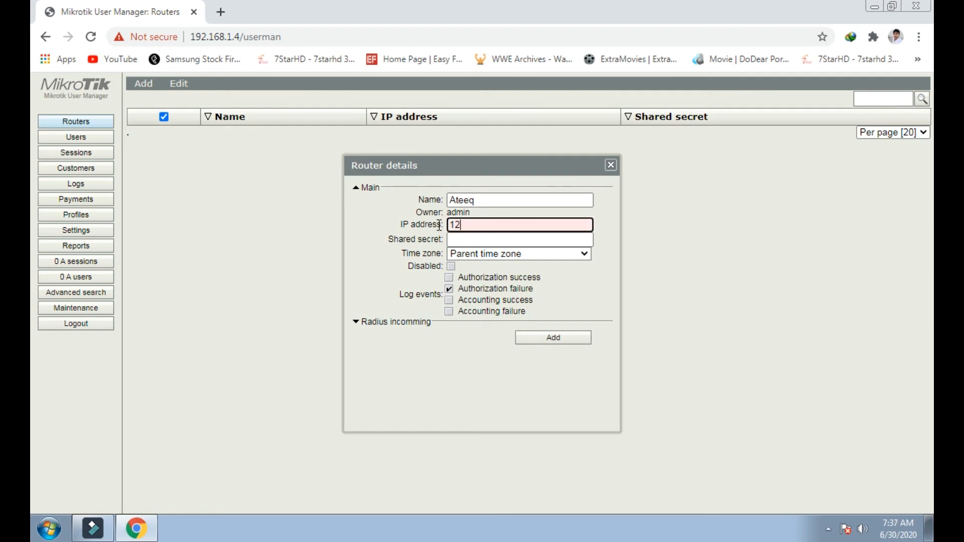
{"action": "type", "text": "7.0.0.1"}
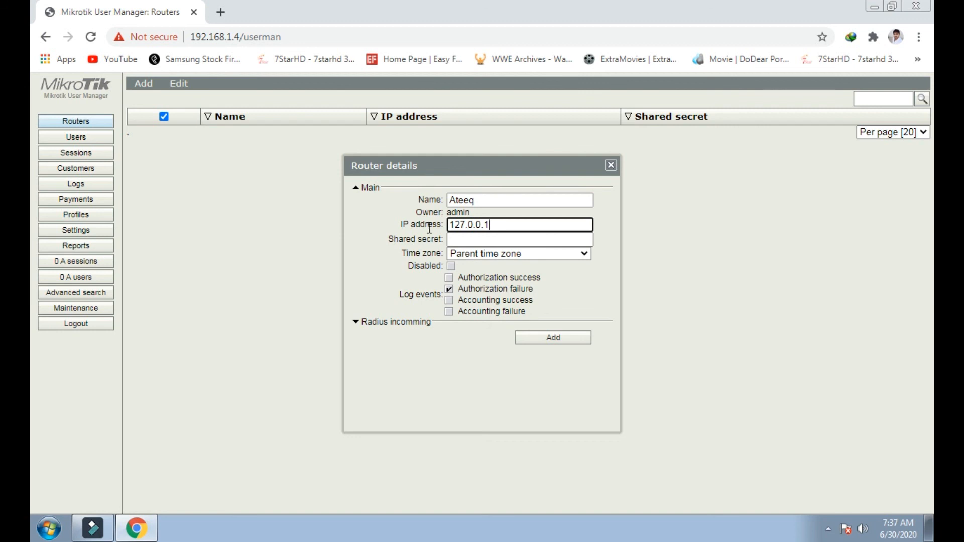
- Minimize Chrome, relaunch WinBox from the desktop, and connect to the router
{"action": "left_click", "coordinate": [874, 6]}
{"action": "double_click", "coordinate": [574, 261]}
{"action": "left_click", "coordinate": [795, 115]}
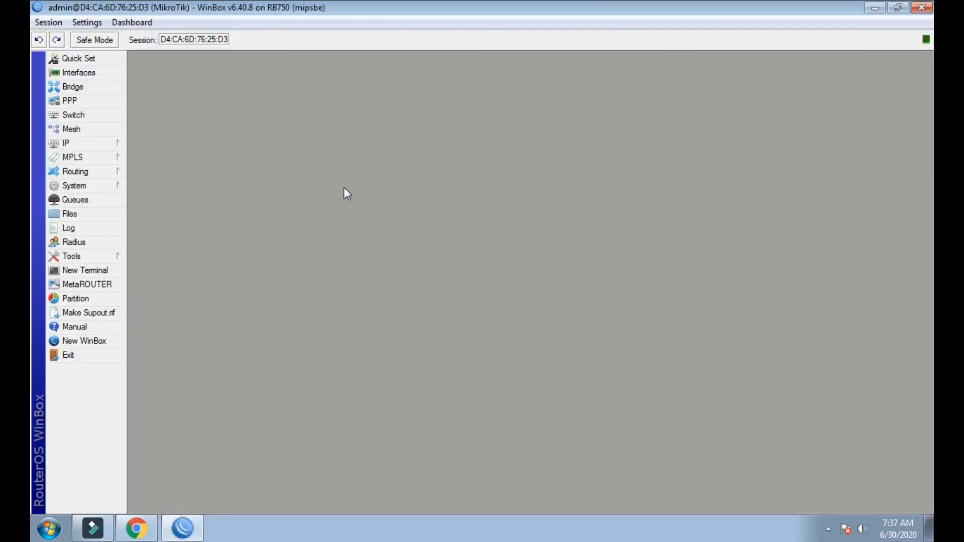
- Open the hotspot RADIUS server entry for 127.0.0.1 from the Radius list
{"action": "left_click", "coordinate": [84, 144]}
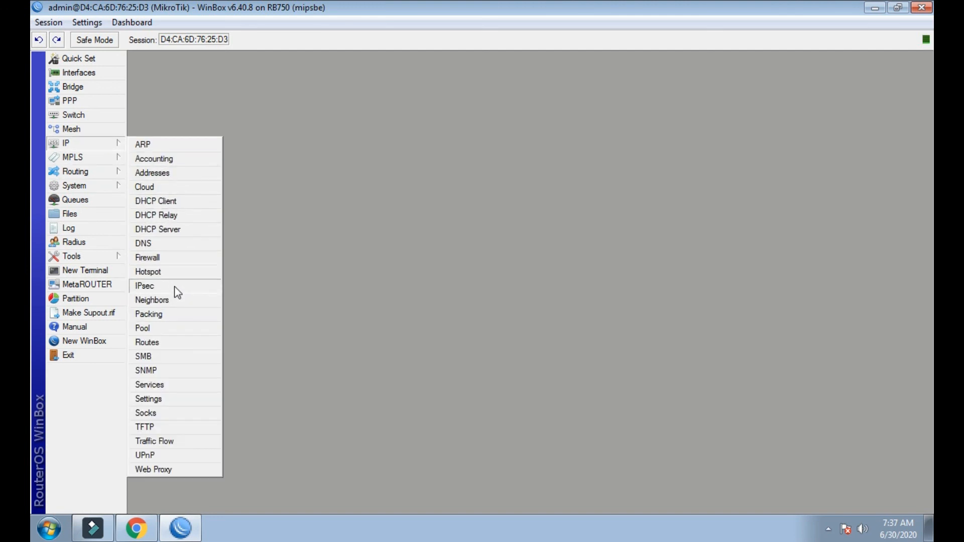
{"action": "left_click", "coordinate": [75, 242]}
{"action": "double_click", "coordinate": [399, 215]}
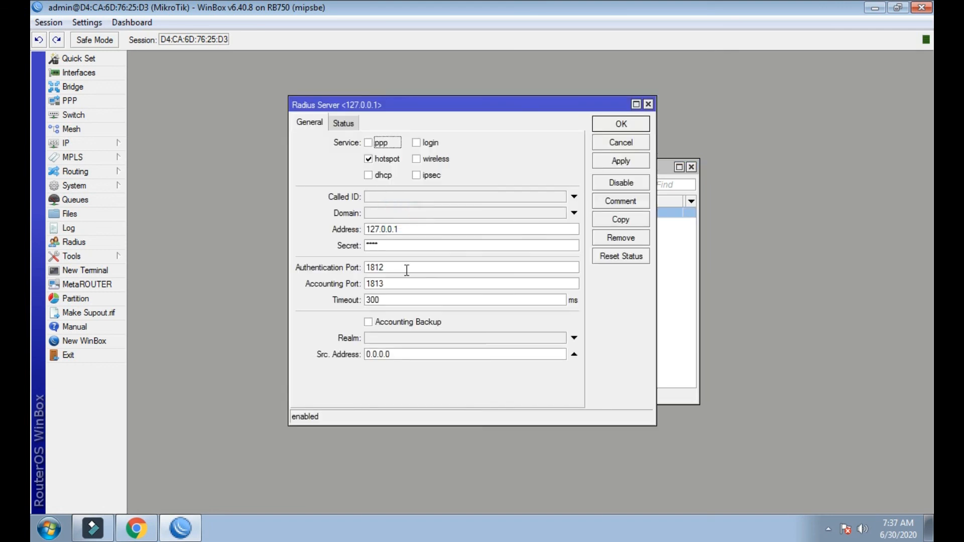
- Compare the RADIUS entry's address and secret with the User Manager router form
{"action": "left_click_drag", "start_coordinate": [409, 229], "coordinate": [365, 250]}
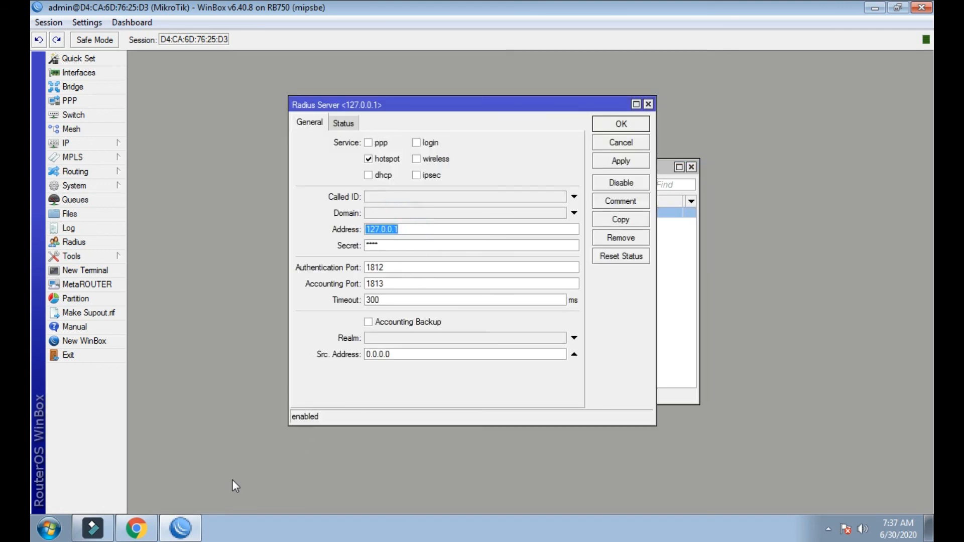
{"action": "left_click", "coordinate": [146, 532]}
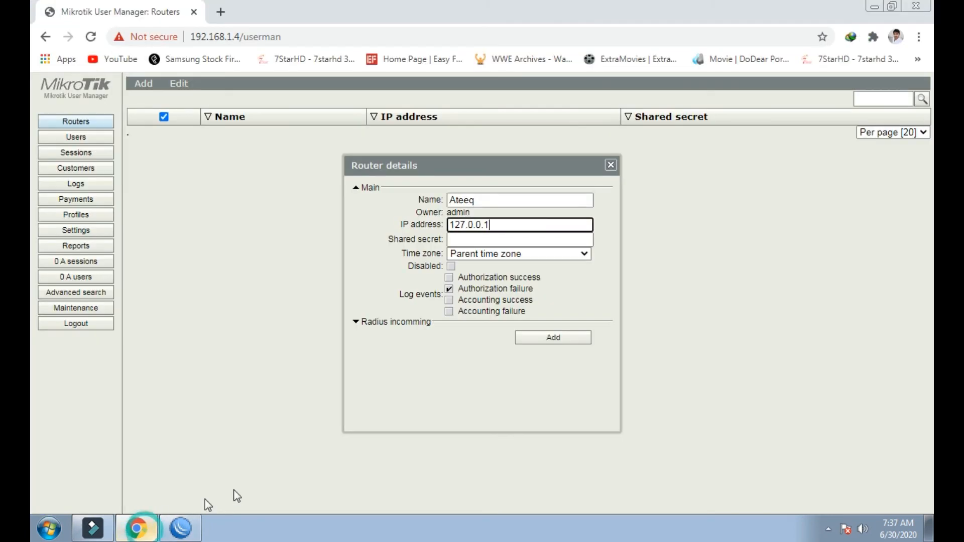
{"action": "left_click", "coordinate": [500, 241]}
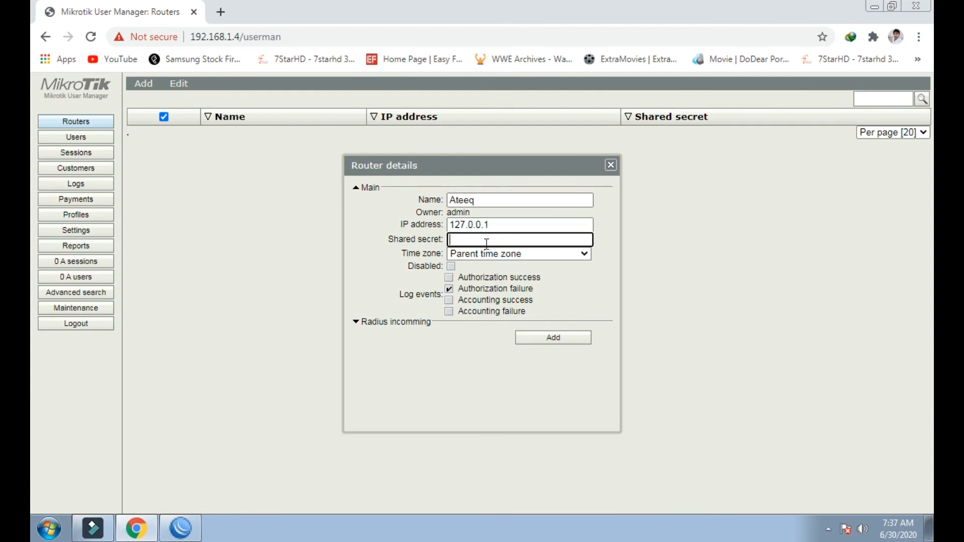
{"action": "left_click", "coordinate": [193, 526]}
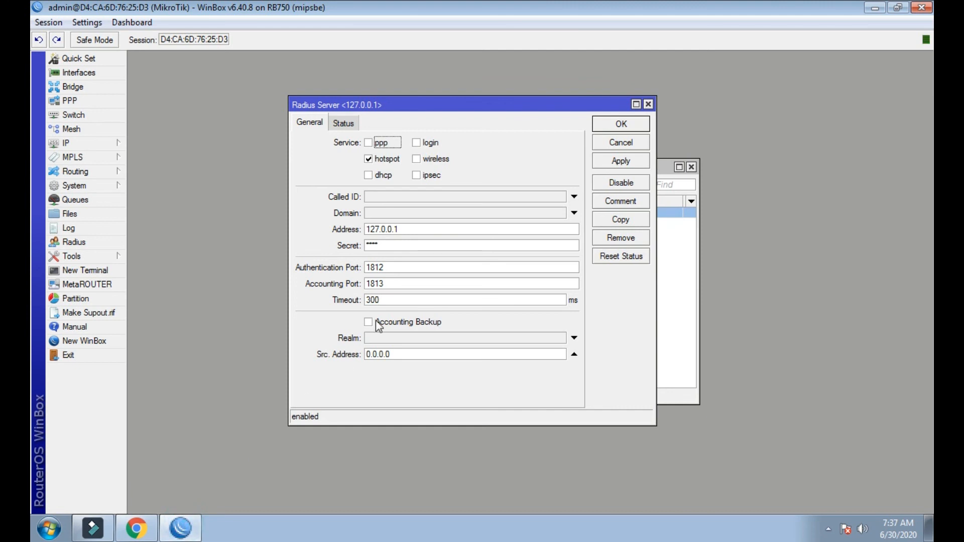
{"action": "left_click", "coordinate": [392, 246]}
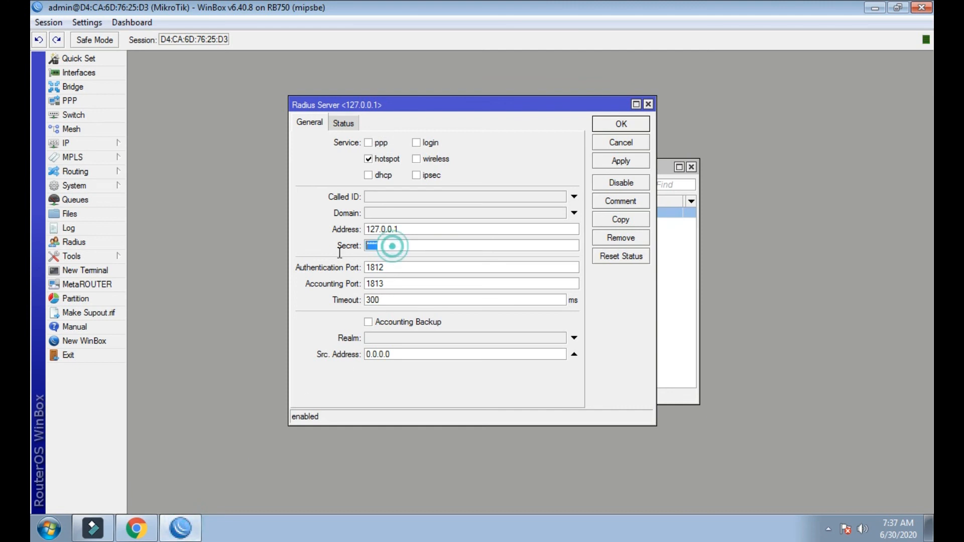
{"action": "left_click", "coordinate": [137, 527]}
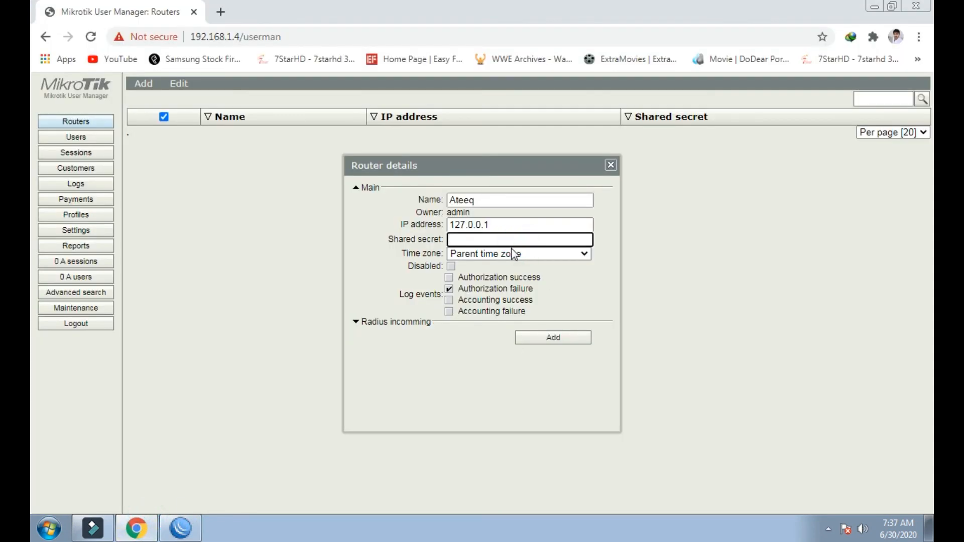
- Enter the shared secret for router 127.0.0.1 and add it to the Routers list
{"action": "type", "text": "1234"}
{"action": "left_click", "coordinate": [551, 340]}
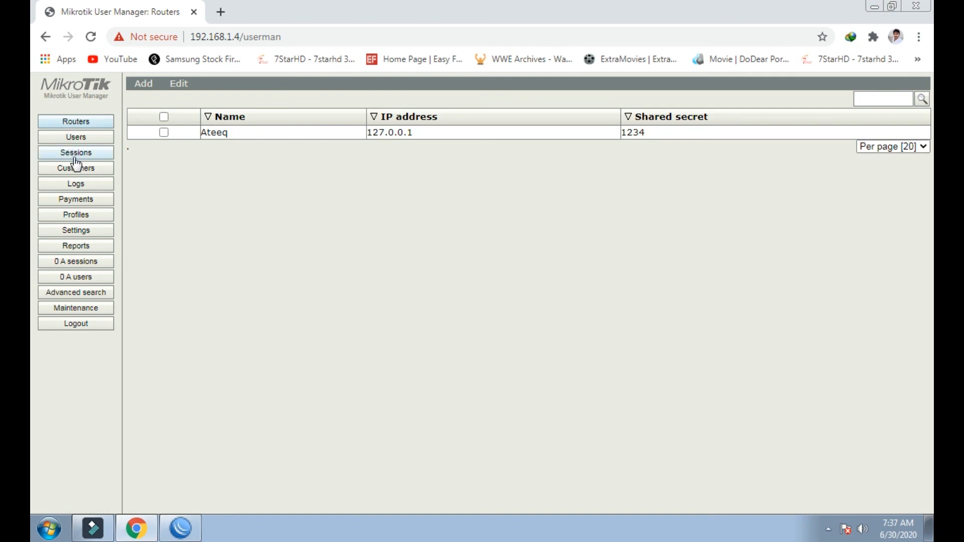
- Browse the Profiles, Users and Routers pages twice, then close Chrome
{"action": "left_click", "coordinate": [66, 216]}
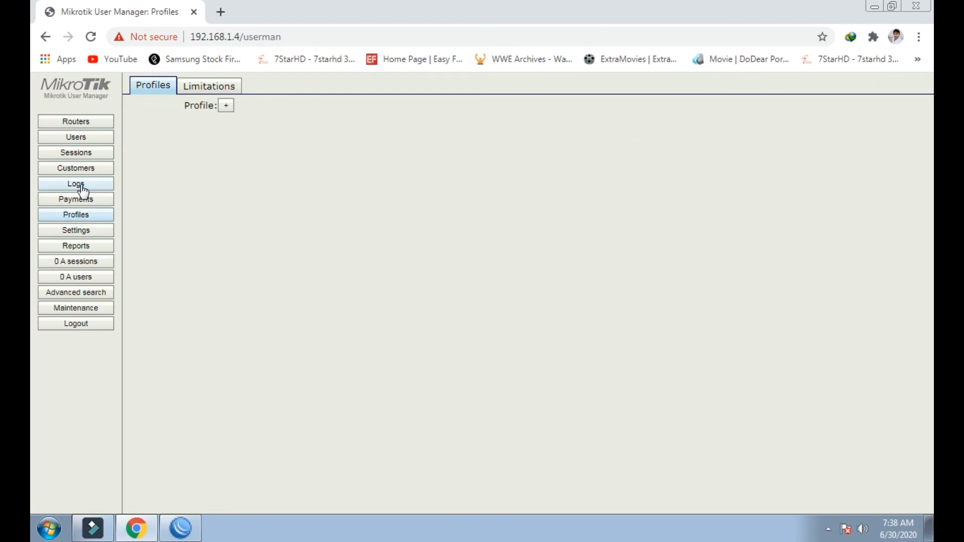
{"action": "left_click", "coordinate": [84, 138]}
{"action": "left_click", "coordinate": [85, 123]}
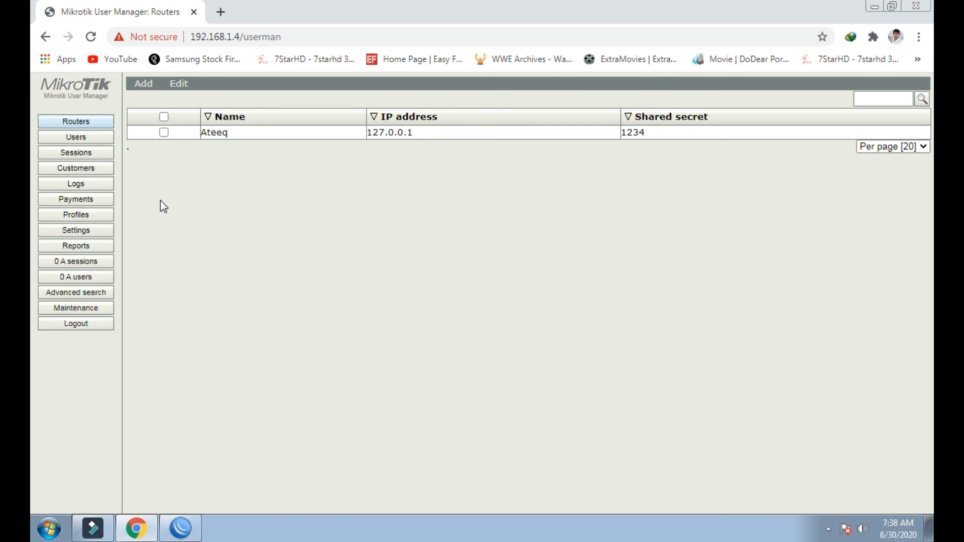
{"action": "left_click", "coordinate": [98, 216]}
{"action": "left_click", "coordinate": [83, 140]}
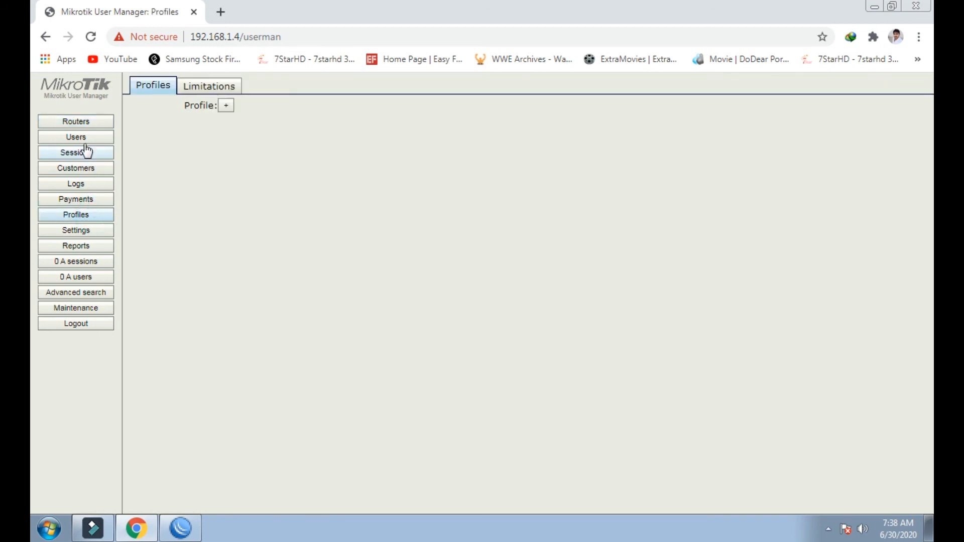
{"action": "left_click", "coordinate": [79, 123]}
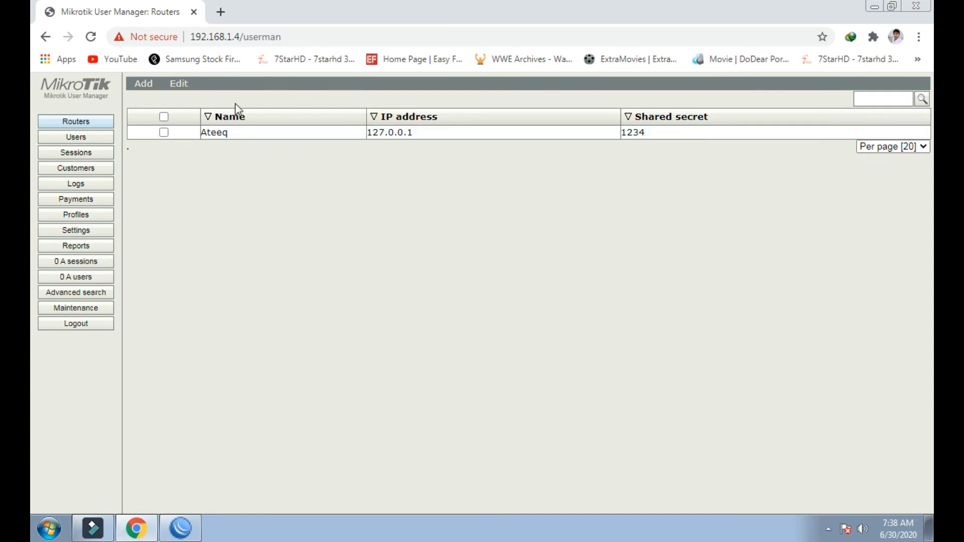
{"action": "left_click", "coordinate": [915, 6]}
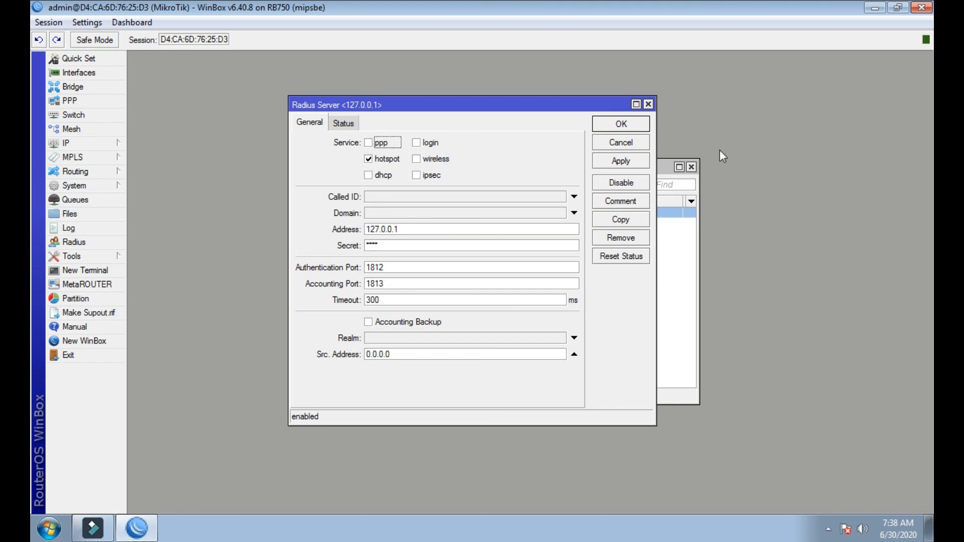
- Close the Radius Server dialog, the Radius list and WinBox, then refresh the desktop
{"action": "left_click", "coordinate": [648, 103]}
{"action": "left_click", "coordinate": [691, 165]}
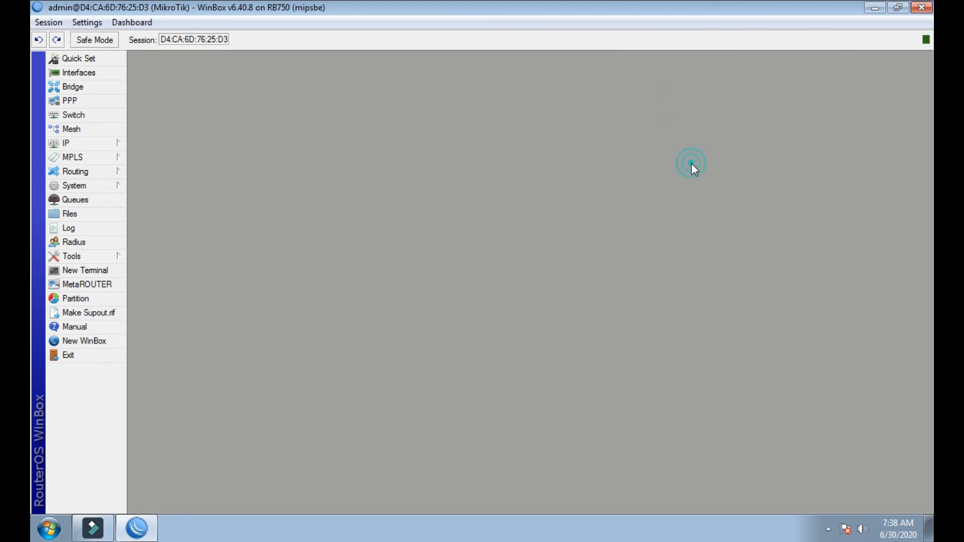
{"action": "left_click", "coordinate": [921, 7]}
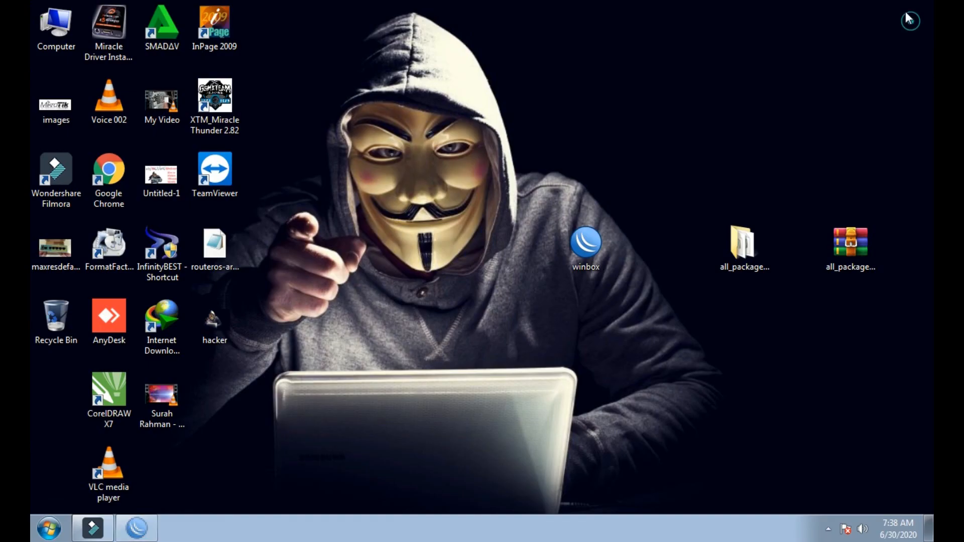
{"action": "right_click", "coordinate": [482, 167]}
{"action": "left_click", "coordinate": [504, 205]}
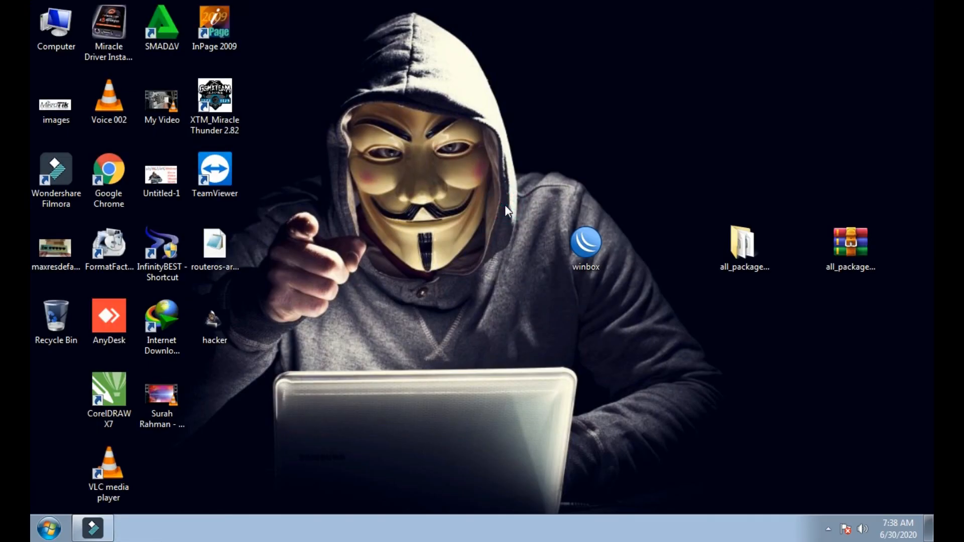